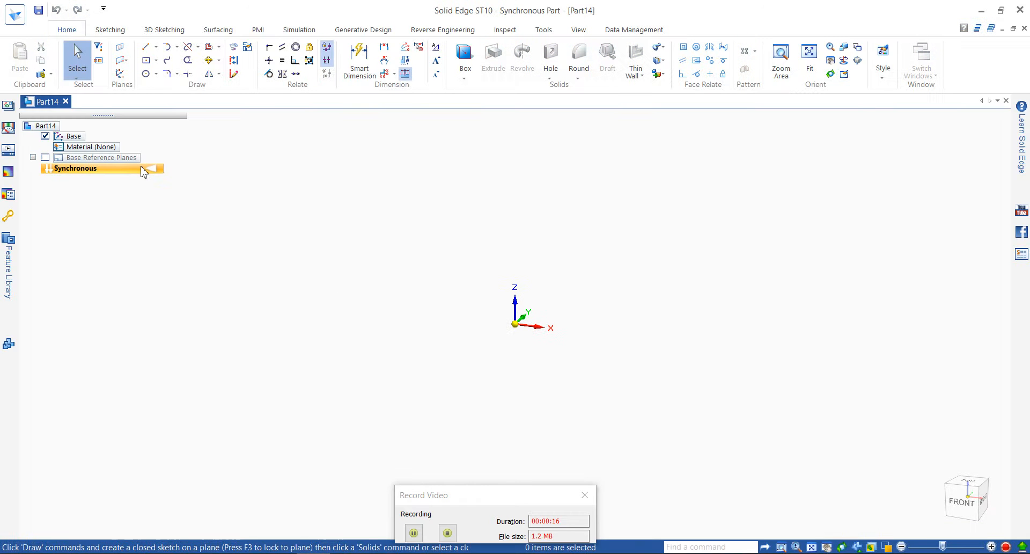
- Switch the part to ordered modeling and, in the Excel worksheet, edit cell C5 to read EXTRUDE ANY GEOMETRY
right_click(148, 170)
left_click(223, 293)
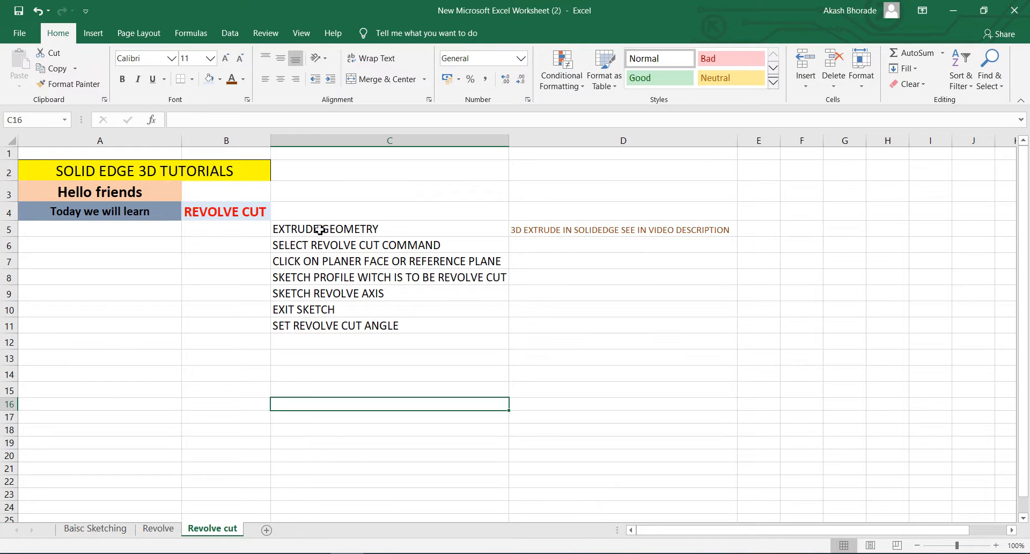
double_click(323, 231)
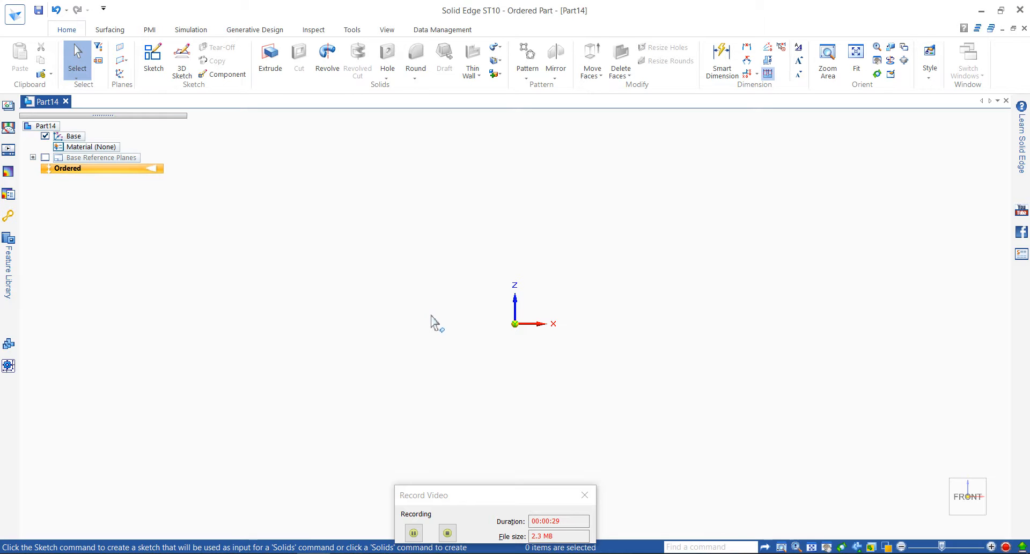
- Start an Extrude in Solid Edge, sketch a 500 mm diameter circle centered on the origin in the XZ plane, and close the sketch
left_click(270, 59)
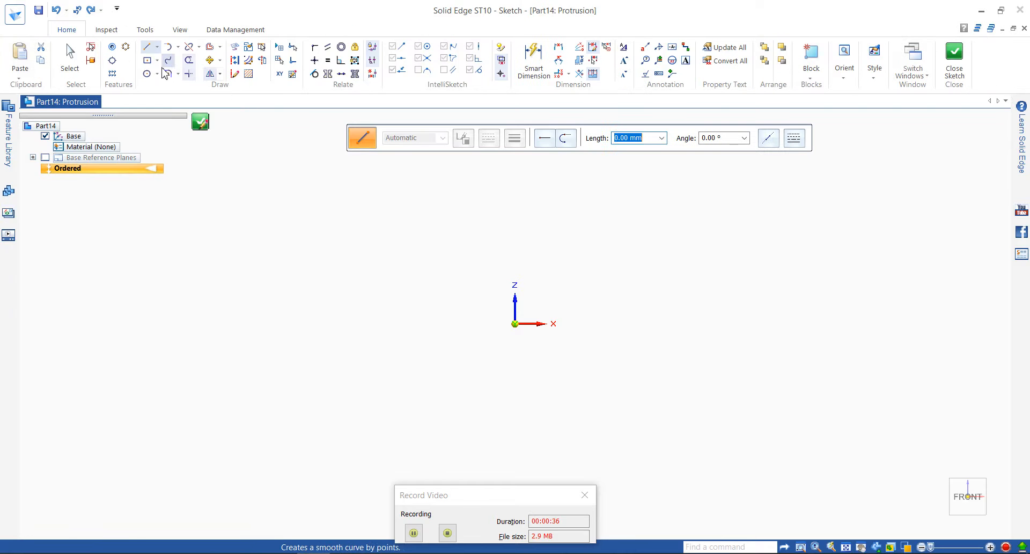
left_click(157, 74)
left_click(166, 90)
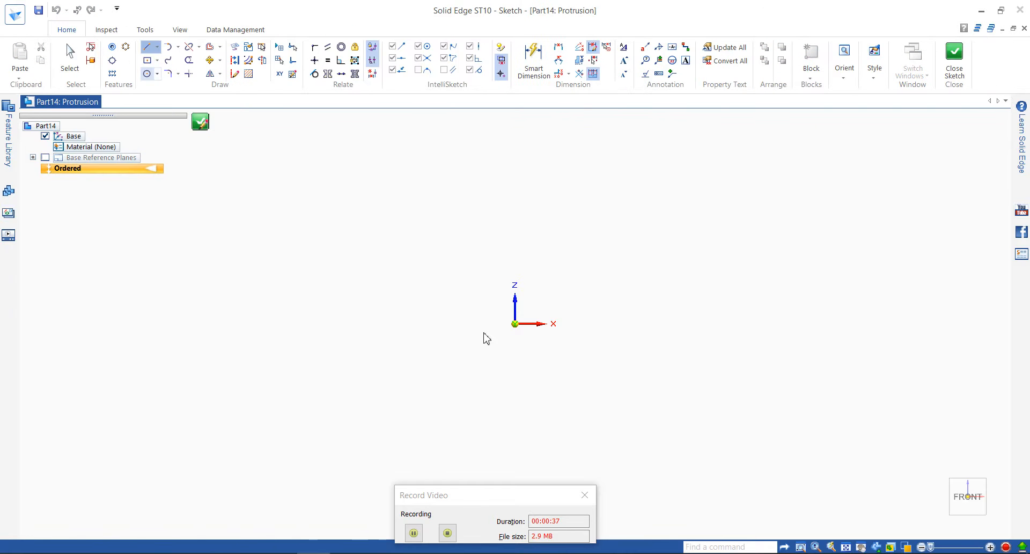
left_click(514, 323)
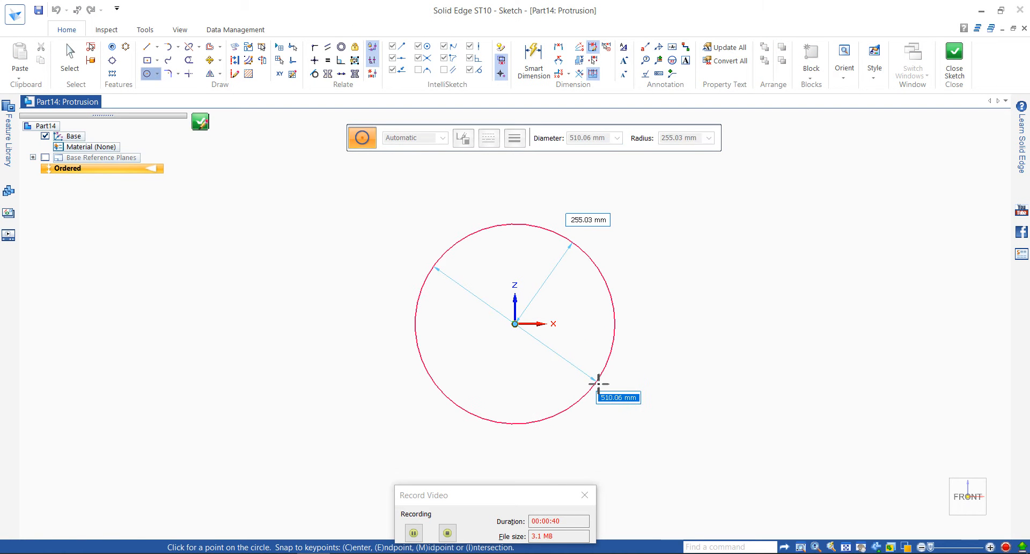
type("500")
key("Return")
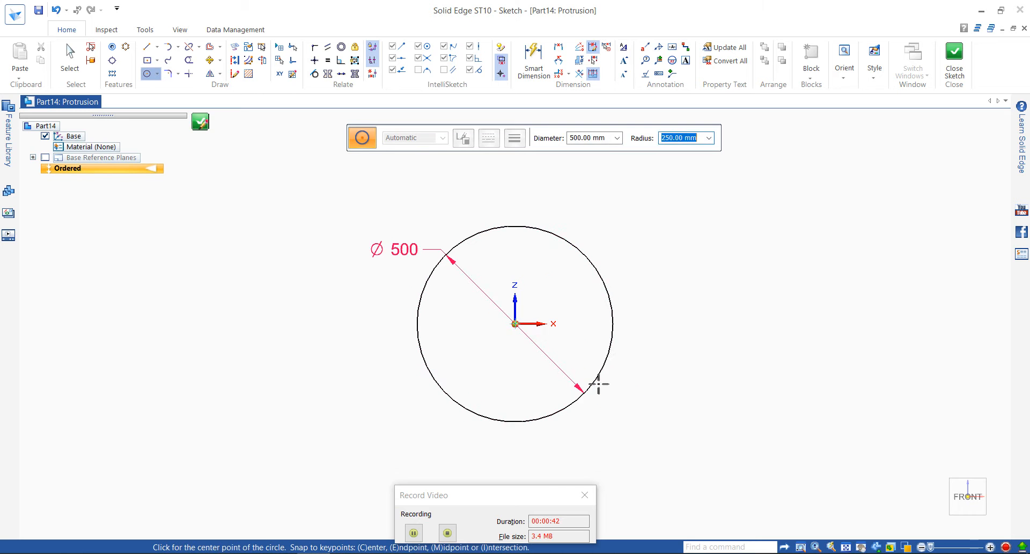
scroll(642, 338, "down", 2)
middle_click_drag(629, 330, 542, 325)
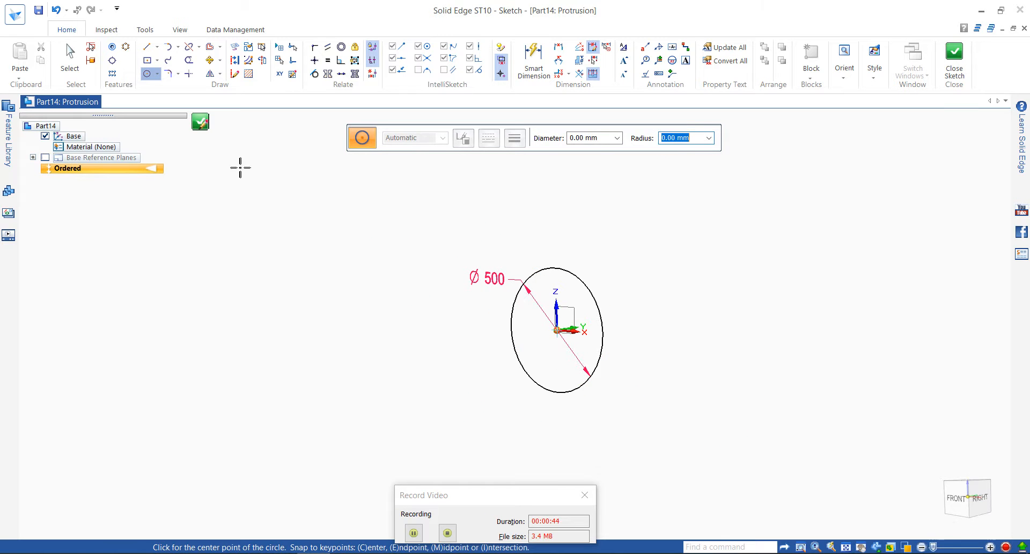
left_click(200, 122)
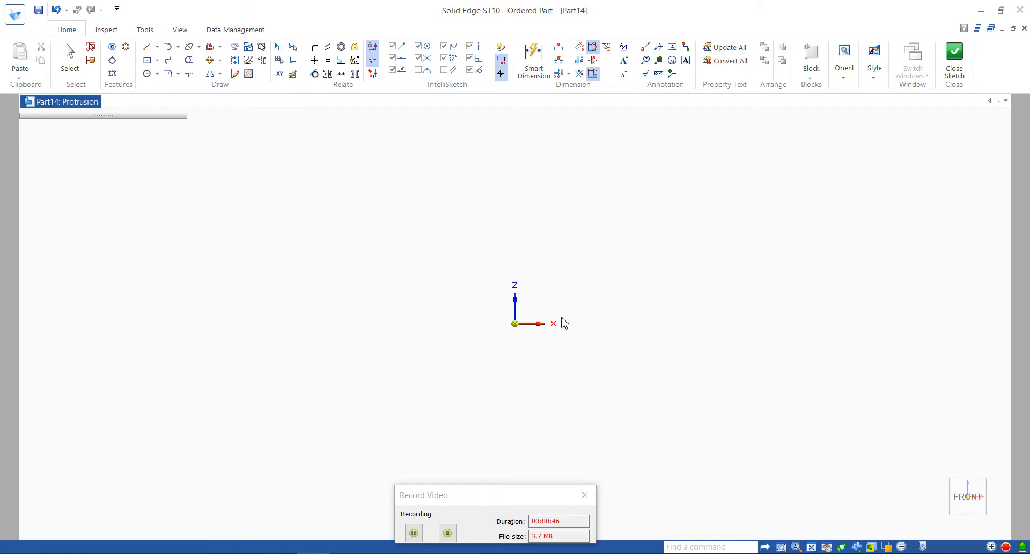
- Extrude the circle 100 mm along the Y direction and finish the feature
middle_click_drag(547, 322, 443, 336)
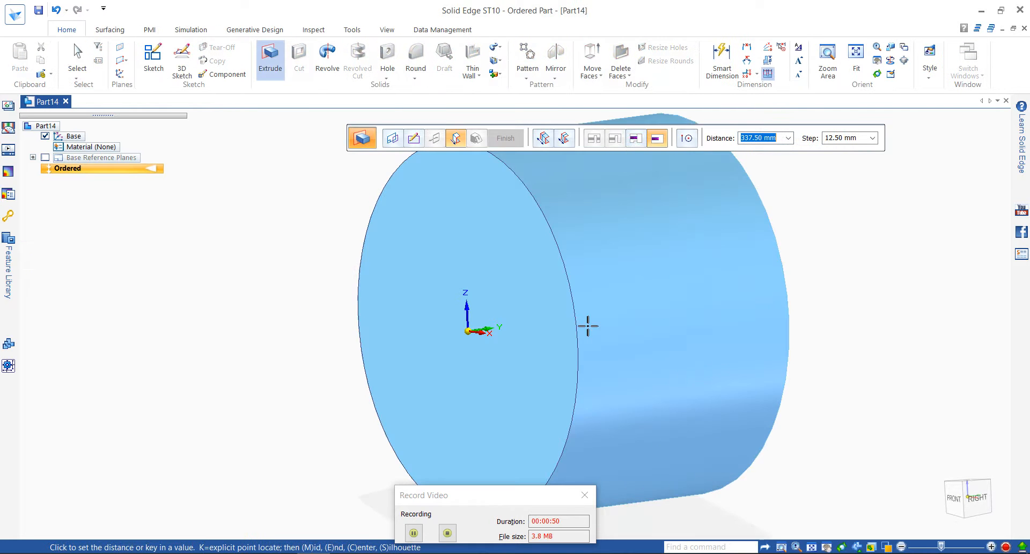
scroll(589, 326, "down", 5)
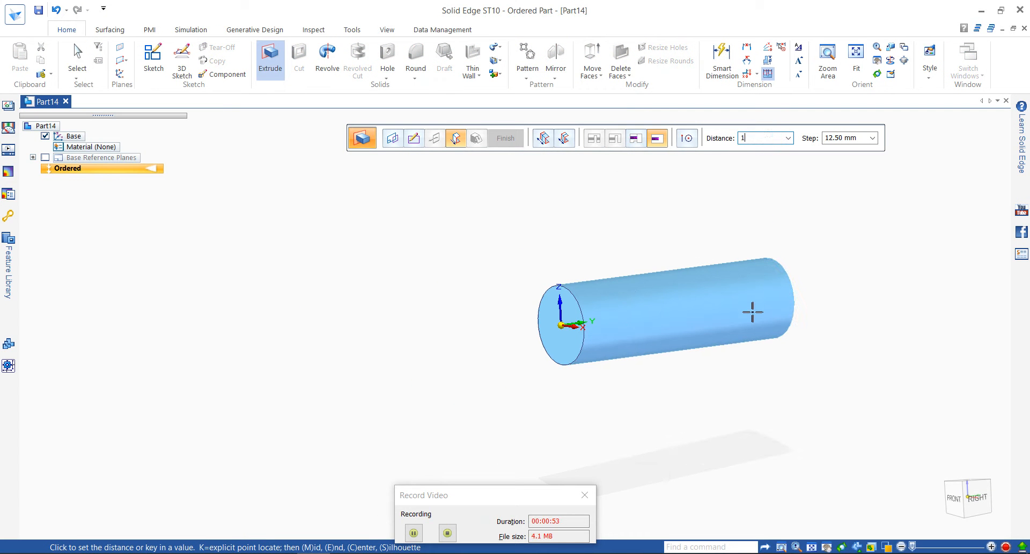
key("Return")
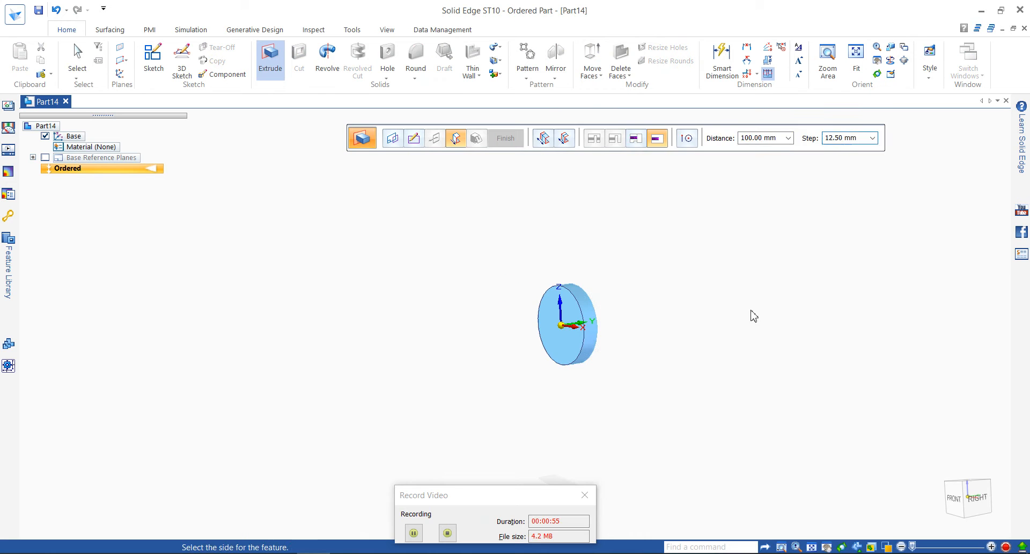
left_click(754, 315)
scroll(603, 350, "up", 3)
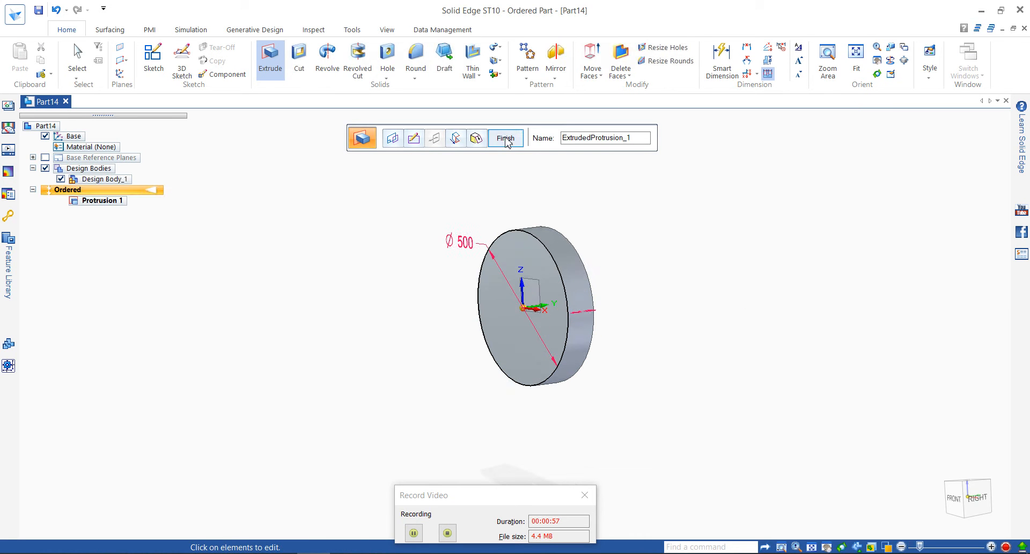
left_click(506, 139)
- Edit the protrusion's depth dimension to lengthen the cylinder to about twice its diameter
left_click(570, 285)
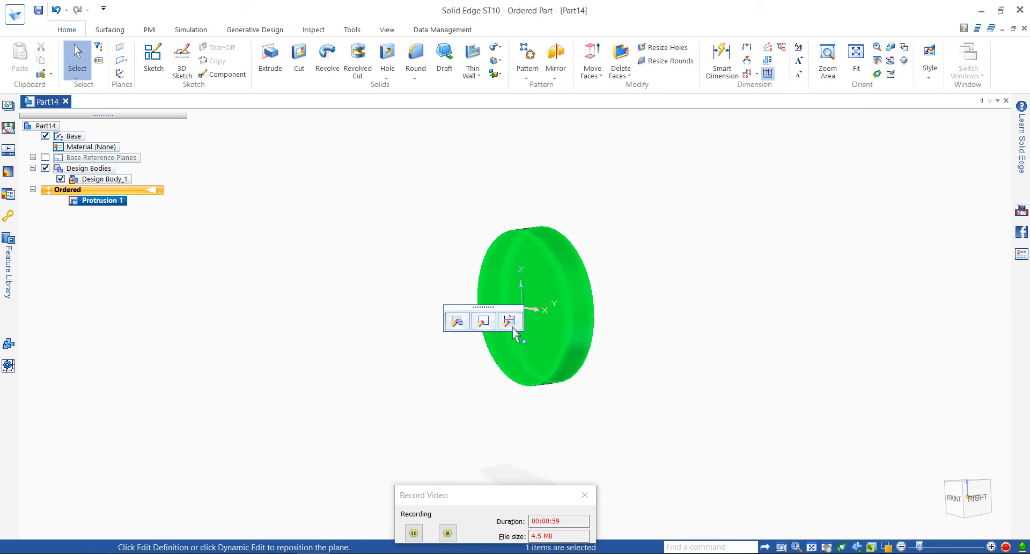
left_click(510, 321)
scroll(585, 319, "up", 3)
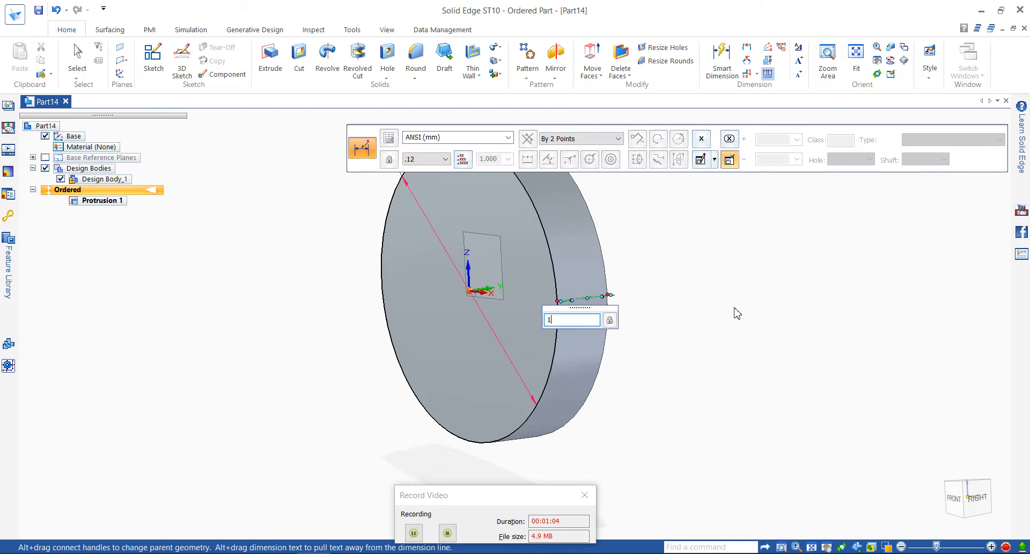
key("Return")
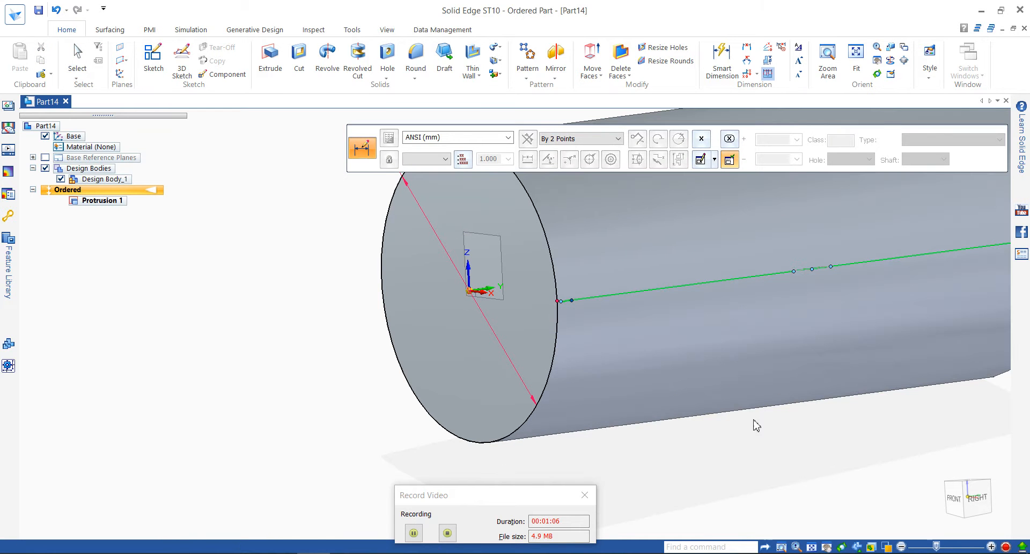
left_click(741, 399)
scroll(646, 356, "down", 5)
left_click(477, 310)
- Switch to the Excel worksheet to review the instruction for selecting the Revolve Cut command, and return to Solid Edge
key("alt+Tab")
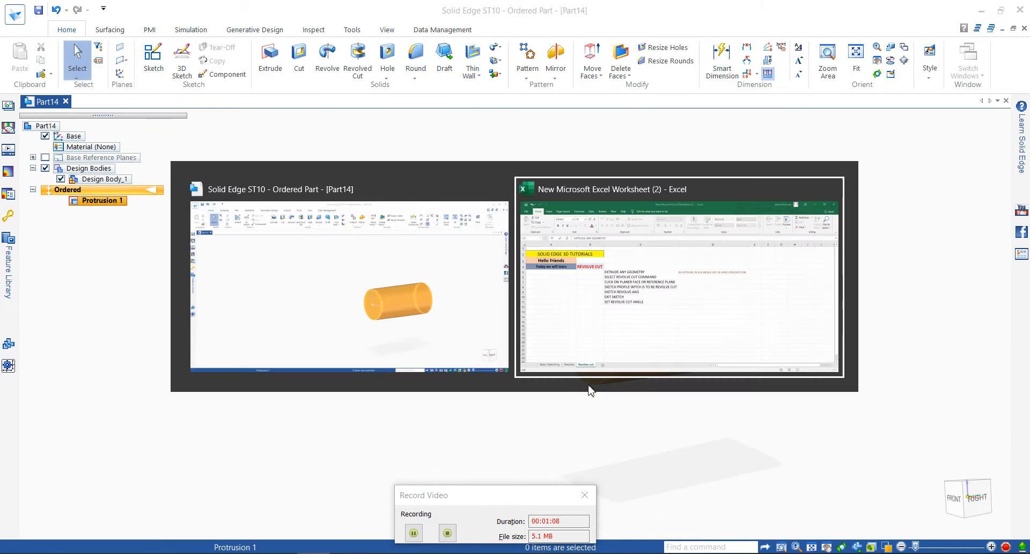
left_click(351, 250)
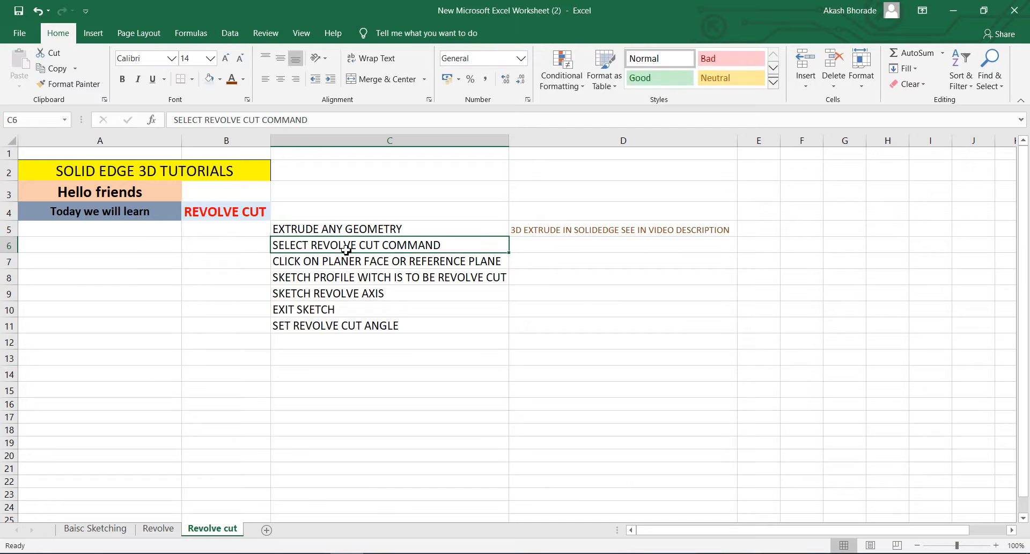
key("alt+Tab")
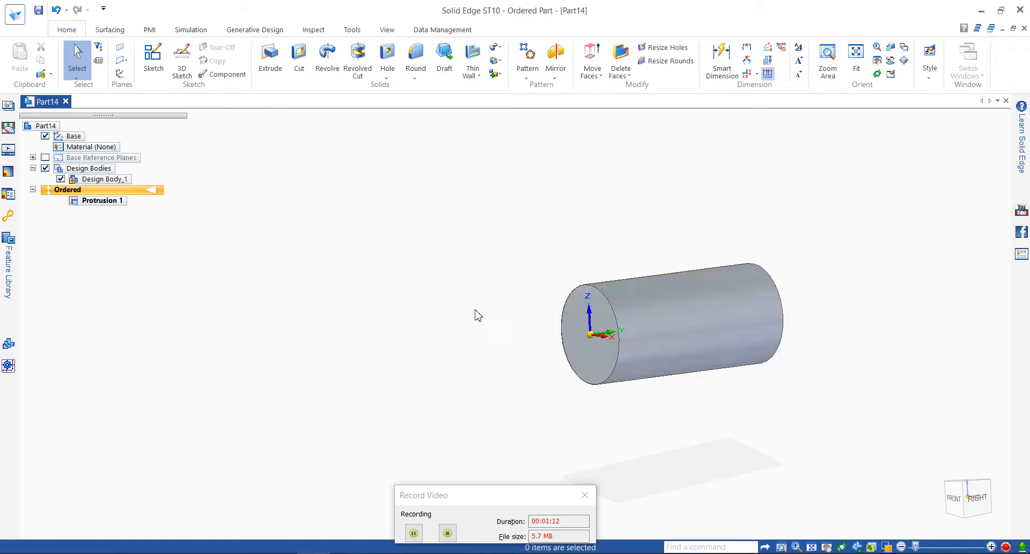
- Start a Revolved Cut and open its profile sketch on the XY reference plane, viewed from the bottom
middle_click_drag(476, 315, 671, 269)
left_click(969, 497)
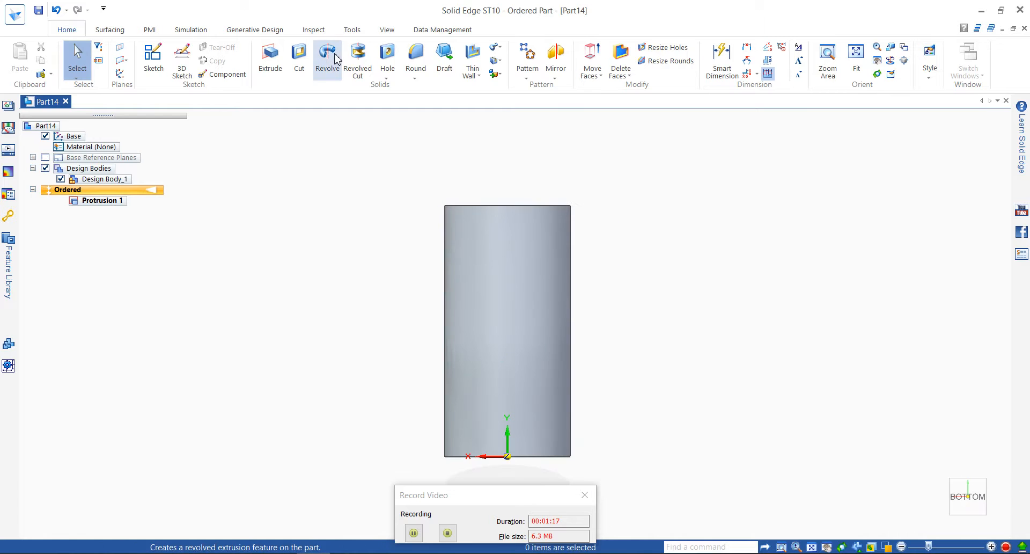
left_click(357, 63)
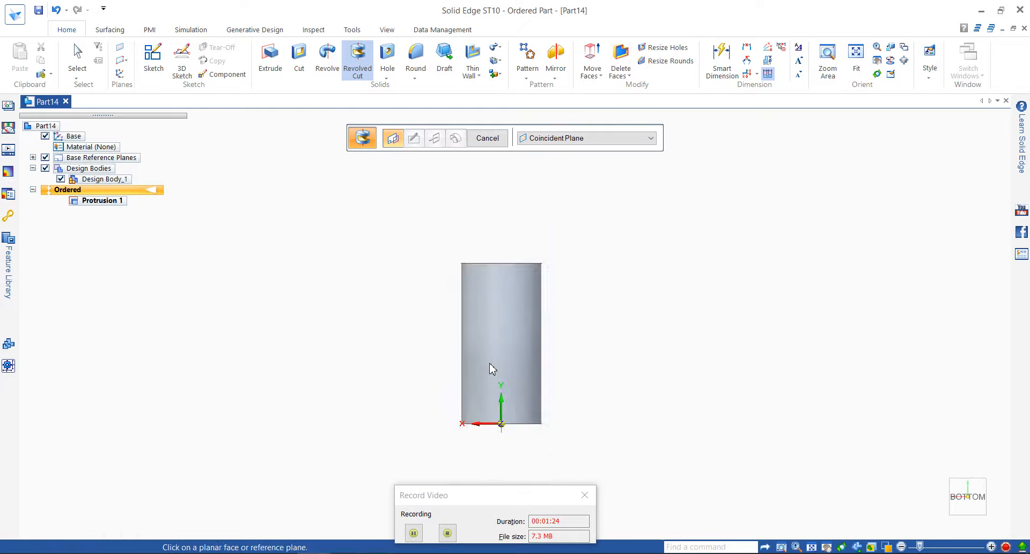
middle_click_drag(490, 368, 653, 299)
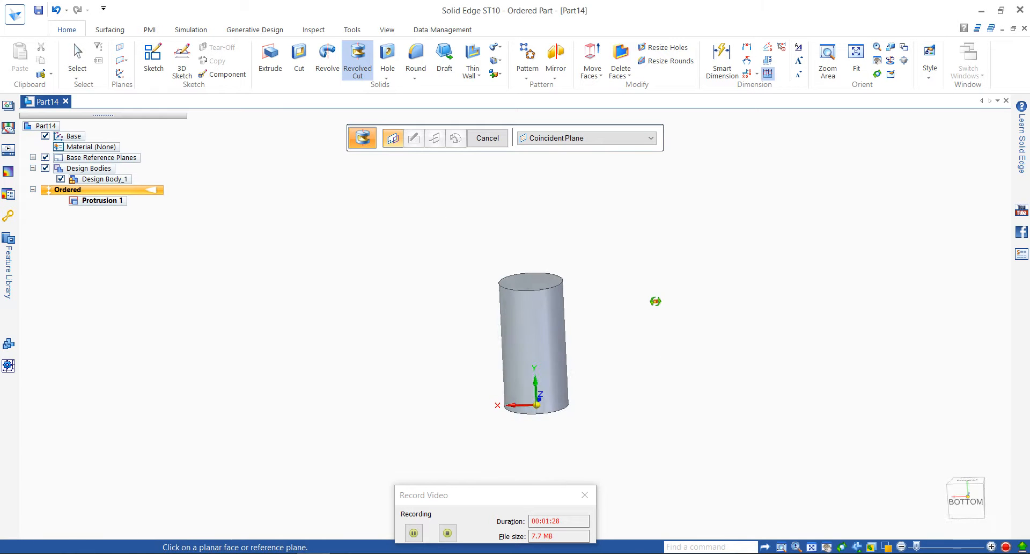
left_click(973, 507)
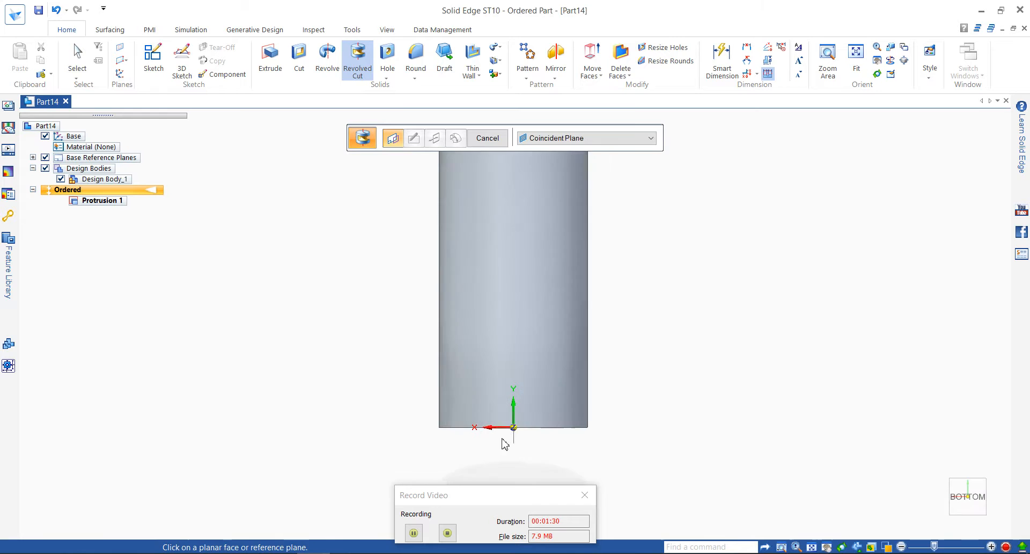
left_click(505, 421)
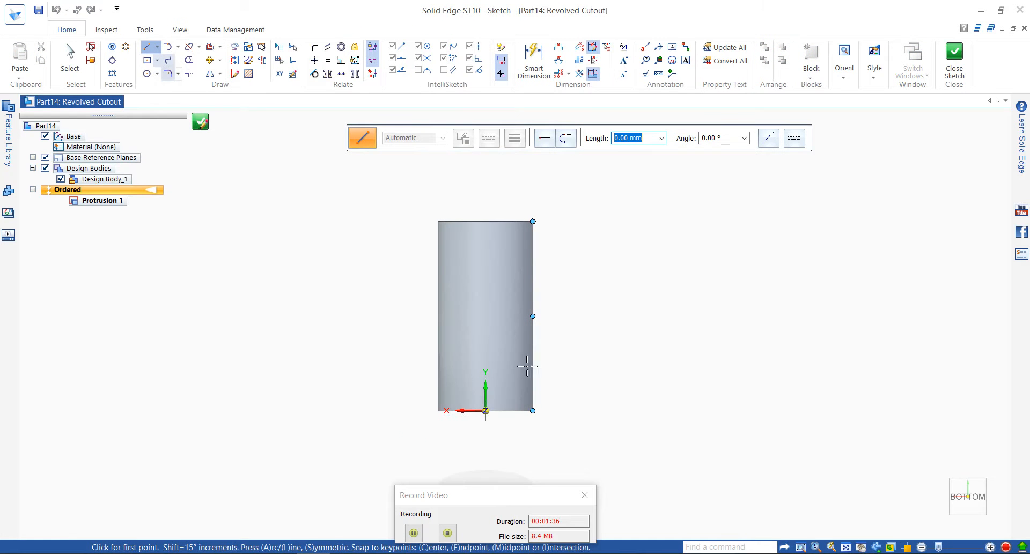
- Sketch a closed triangle near the cylinder's upper end with one side on its edge, sides about 187, 214 and 208 mm
scroll(526, 364, "up", 3)
scroll(521, 297, "down", 2)
scroll(523, 210, "up", 3)
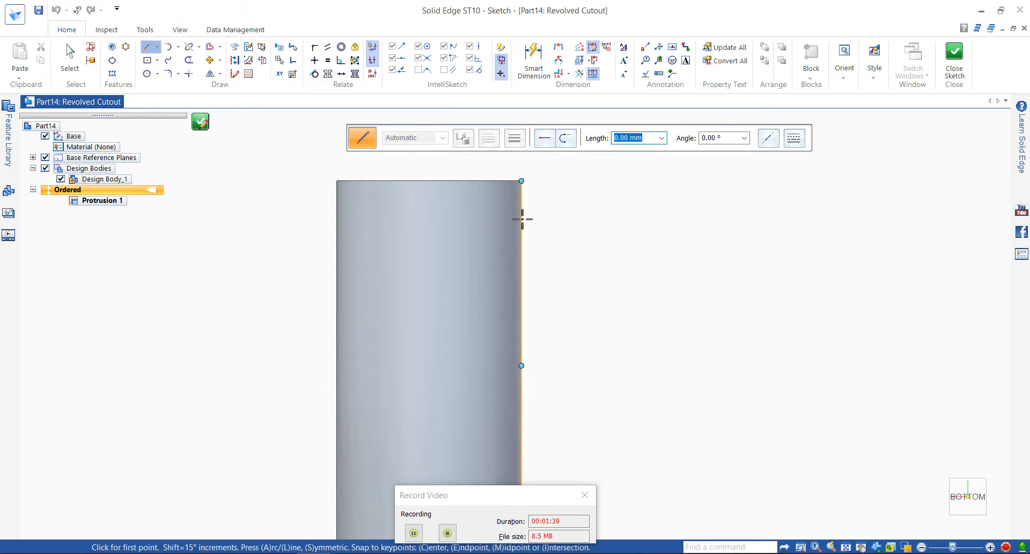
left_click(521, 218)
left_click(459, 245)
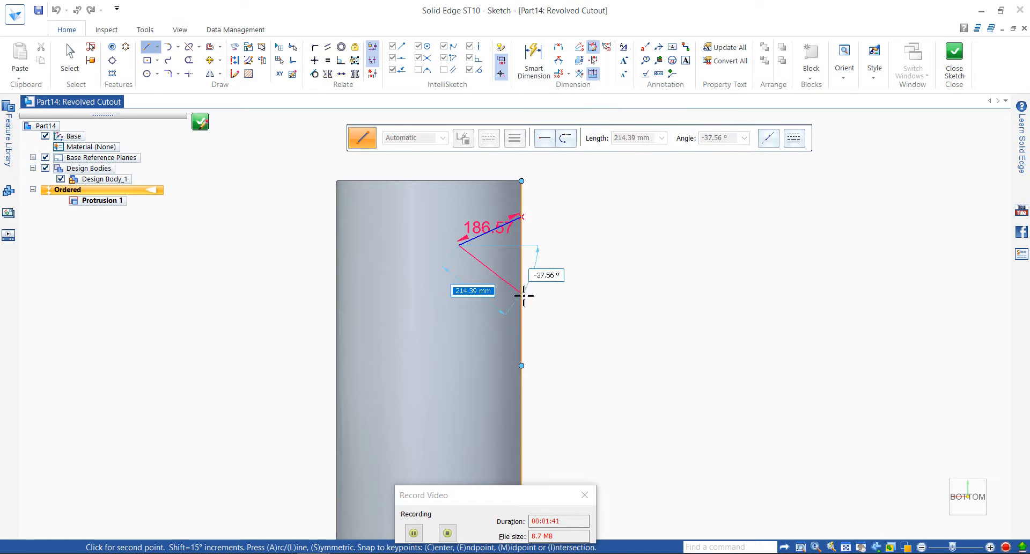
left_click(522, 293)
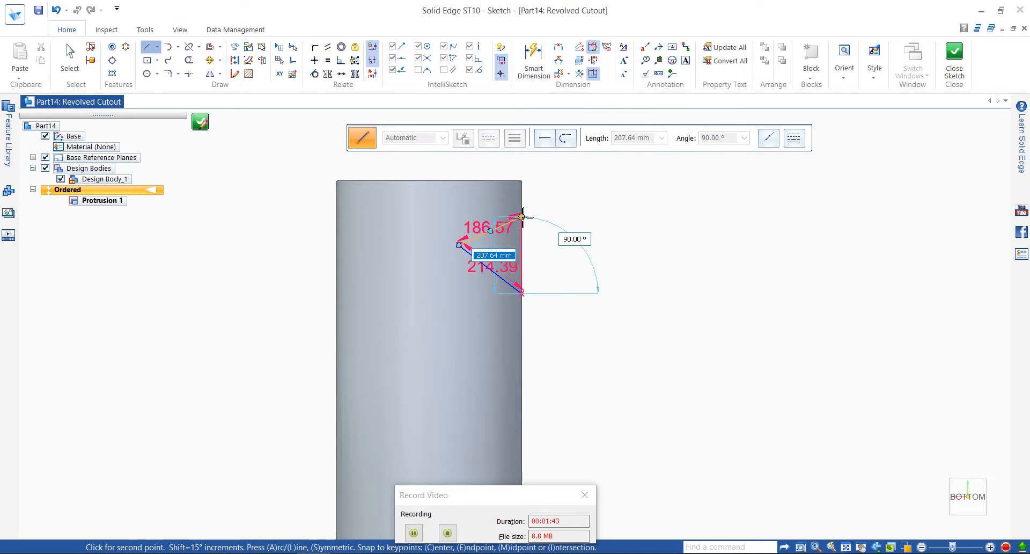
left_click(592, 219)
- Sketch a circle about 300 mm in diameter below the triangle, overlapping the same edge of the cylinder
left_click(157, 73)
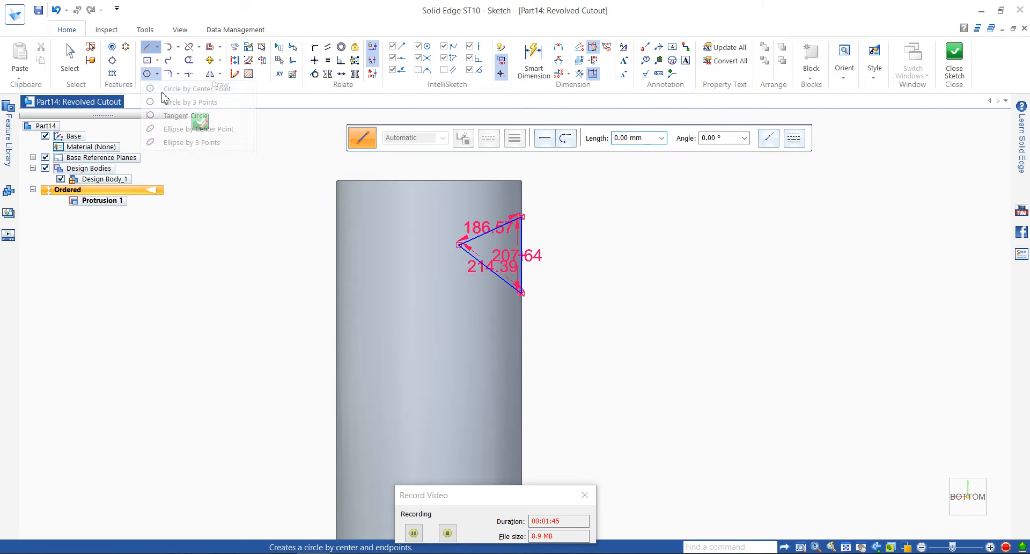
left_click(163, 90)
scroll(465, 266, "down", 2)
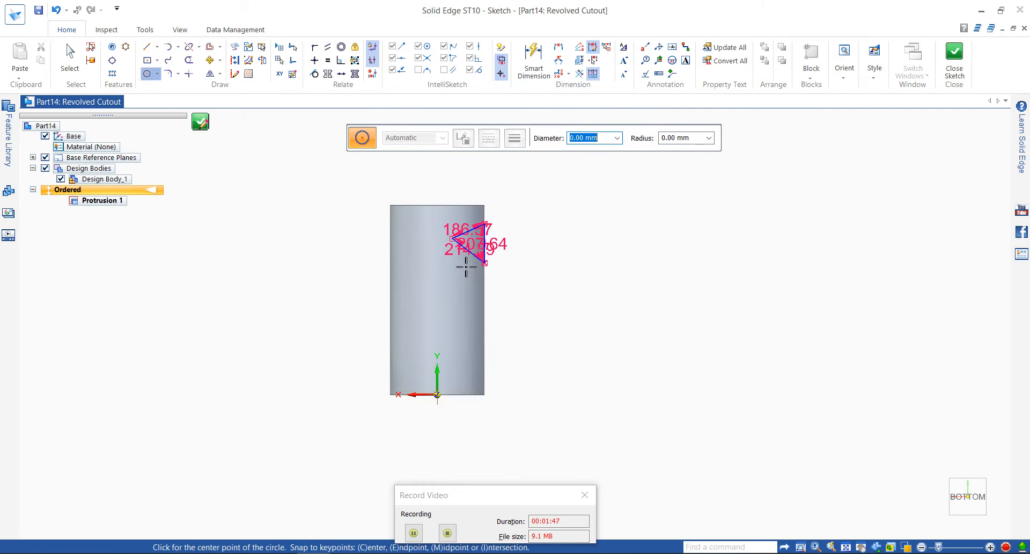
left_click(462, 287)
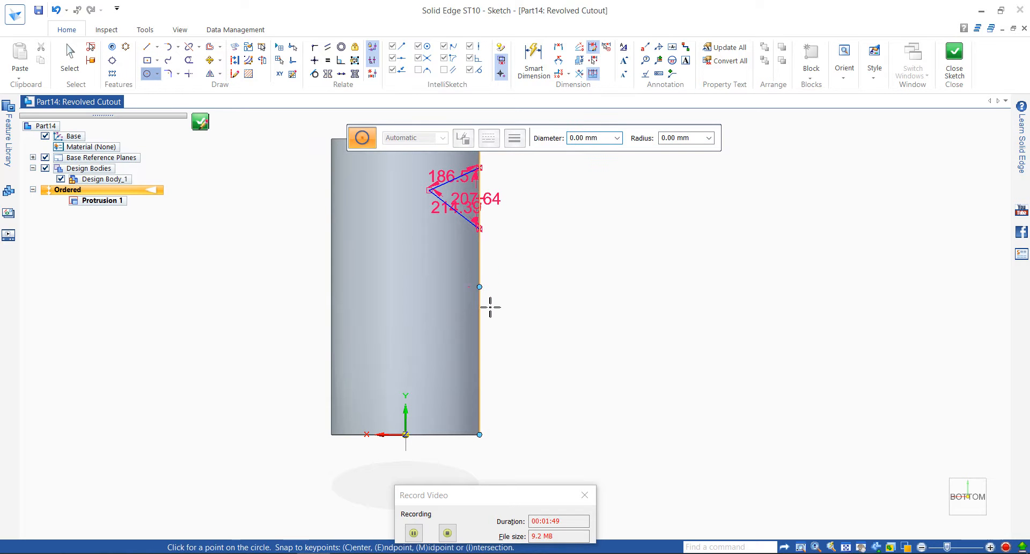
left_click(502, 314)
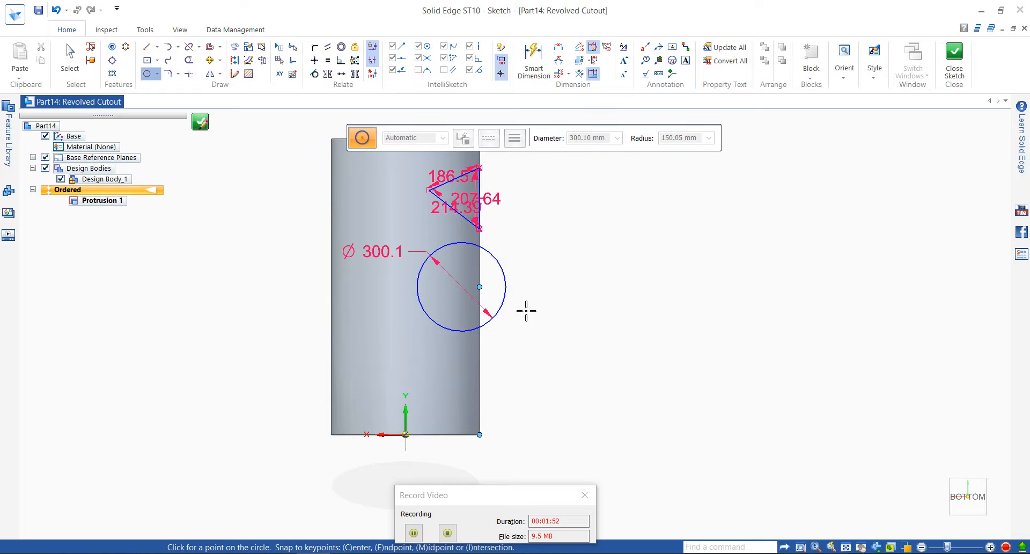
- Sketch a rectangle about 102 mm wide and 167 mm high below the circle, straddling the same edge of the cylinder
scroll(500, 323, "down", 2)
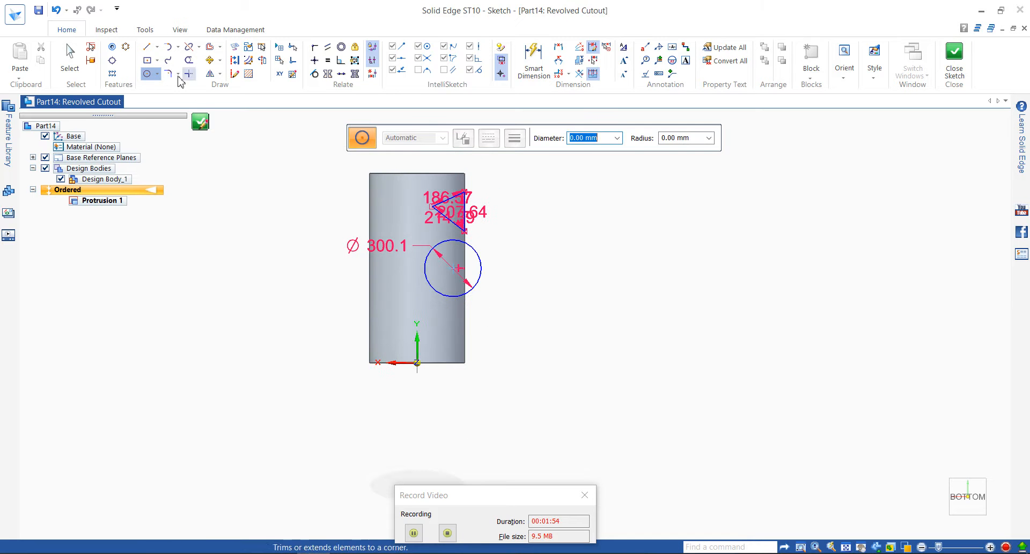
left_click(156, 60)
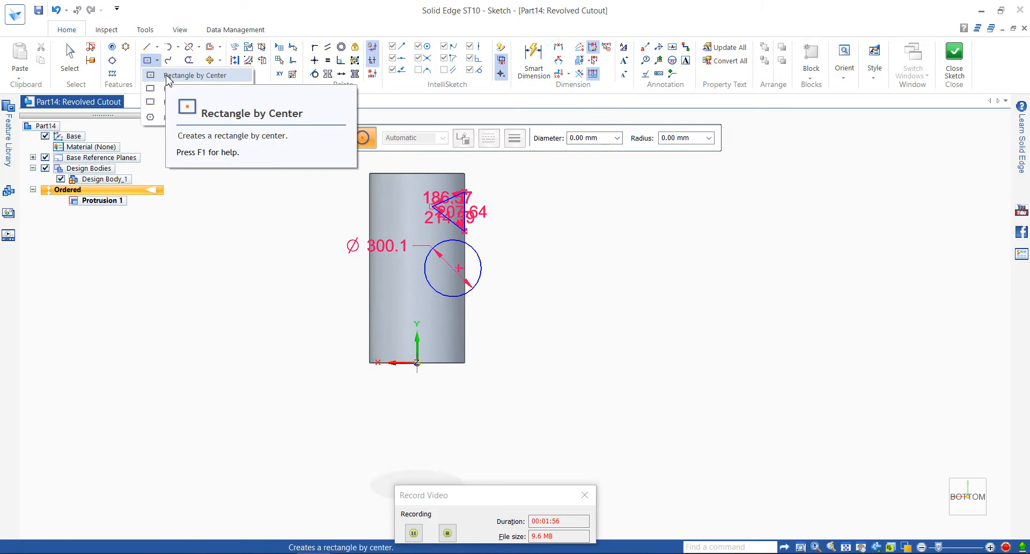
left_click(171, 89)
scroll(479, 321, "up", 2)
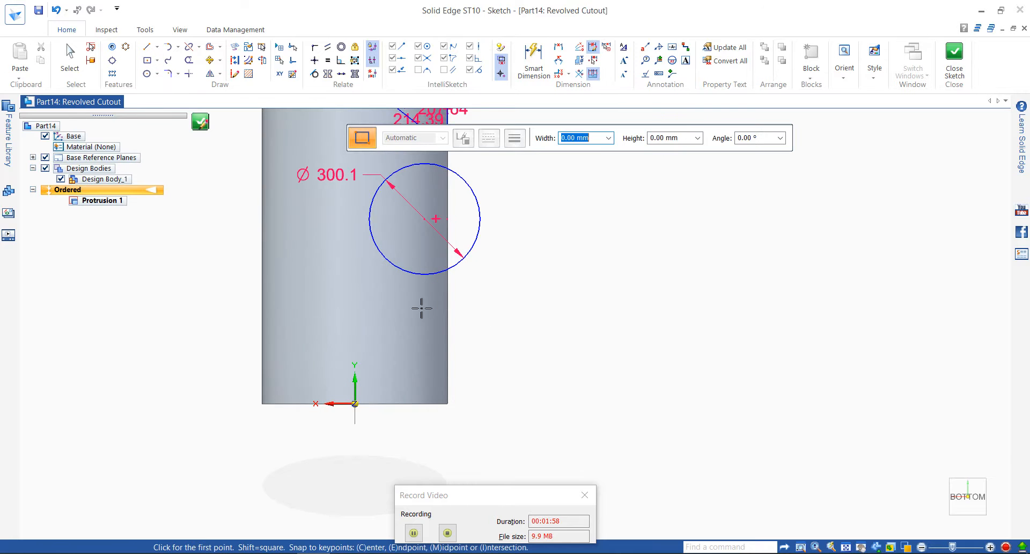
left_click(429, 303)
left_click(463, 343)
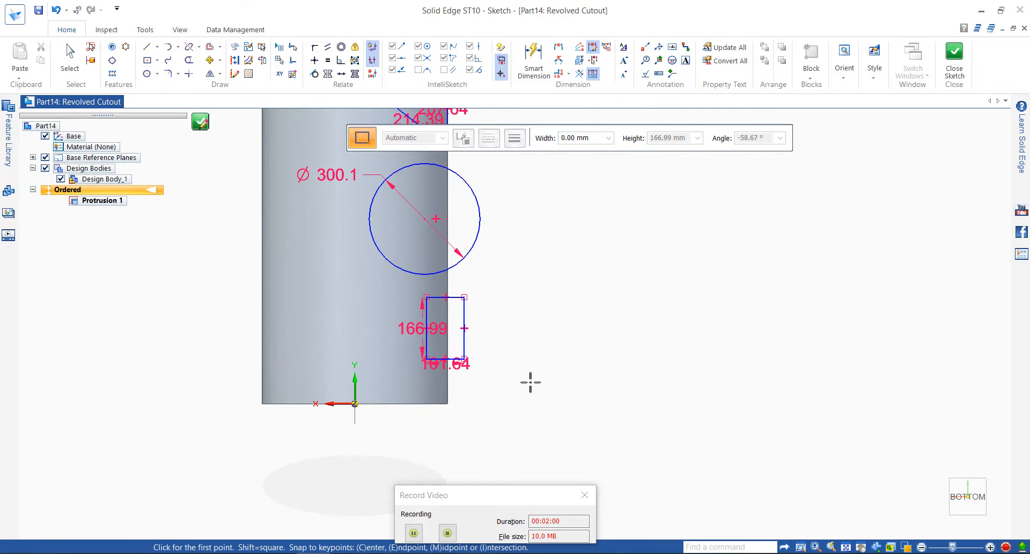
- Start a line profile on the cylinder's base edge with a vertical line about 91 mm long and a slanted line about 165 mm long toward the centre
scroll(541, 377, "down", 3)
left_click(157, 47)
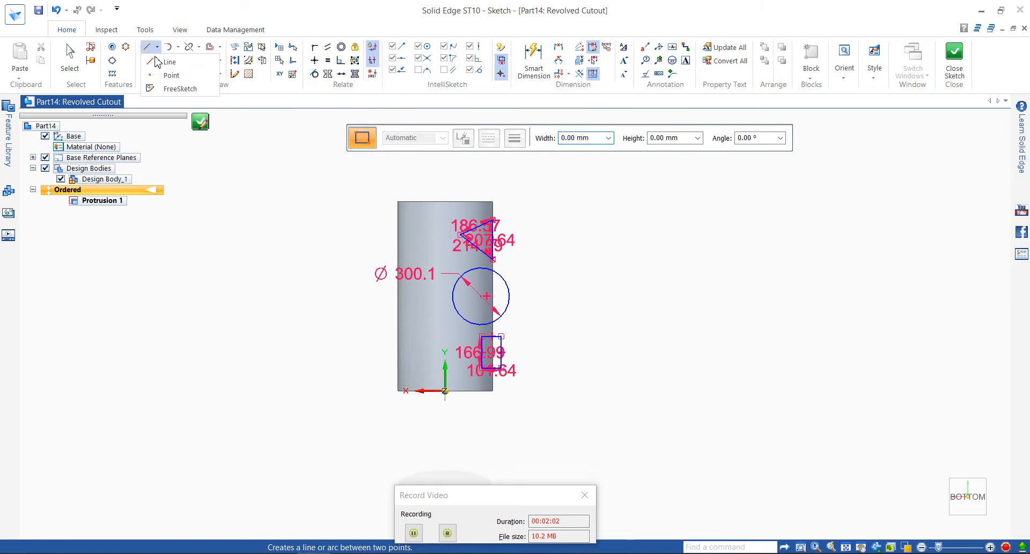
left_click(161, 62)
scroll(511, 397, "up", 5)
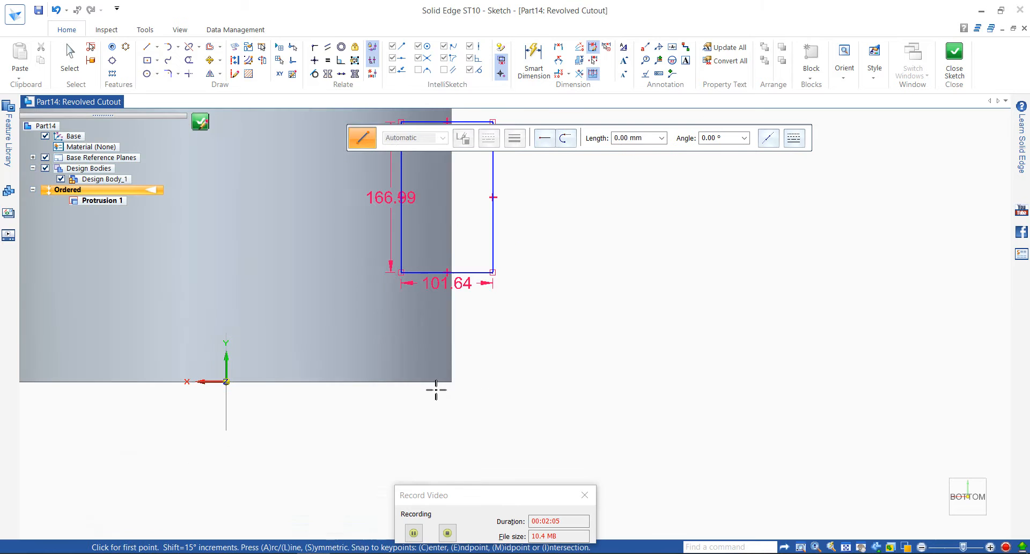
left_click(365, 381)
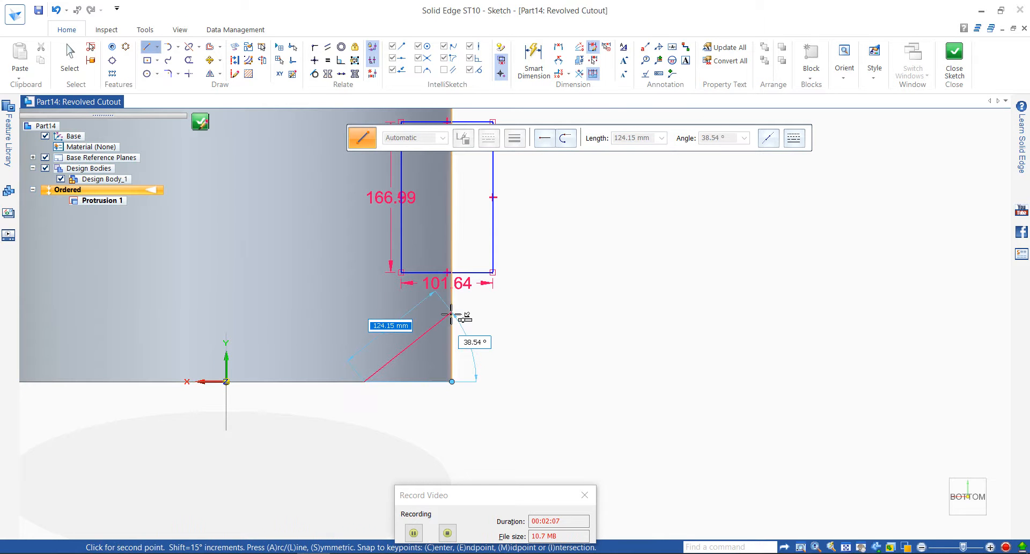
left_click(366, 302)
scroll(366, 302, "down", 2)
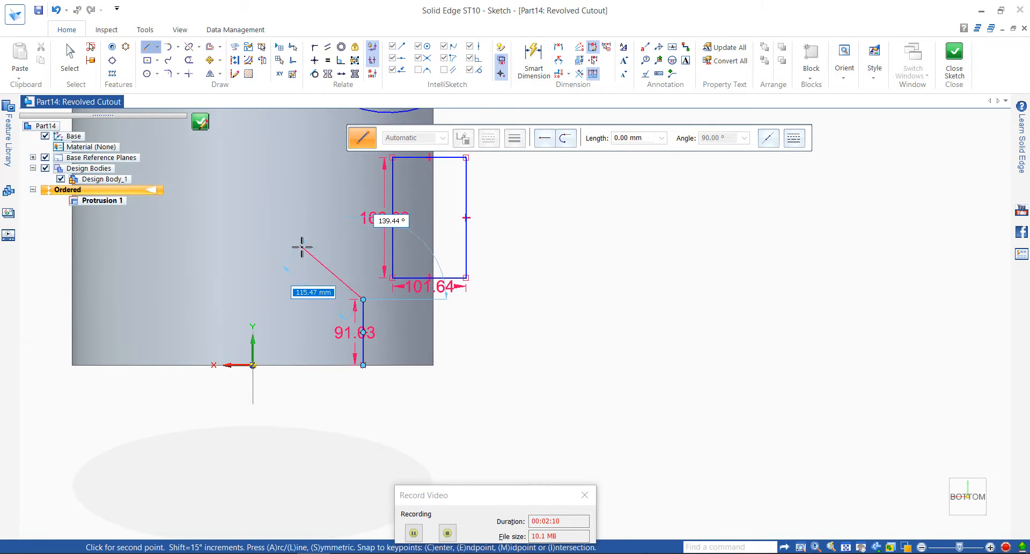
left_click(290, 207)
scroll(293, 202, "down", 2)
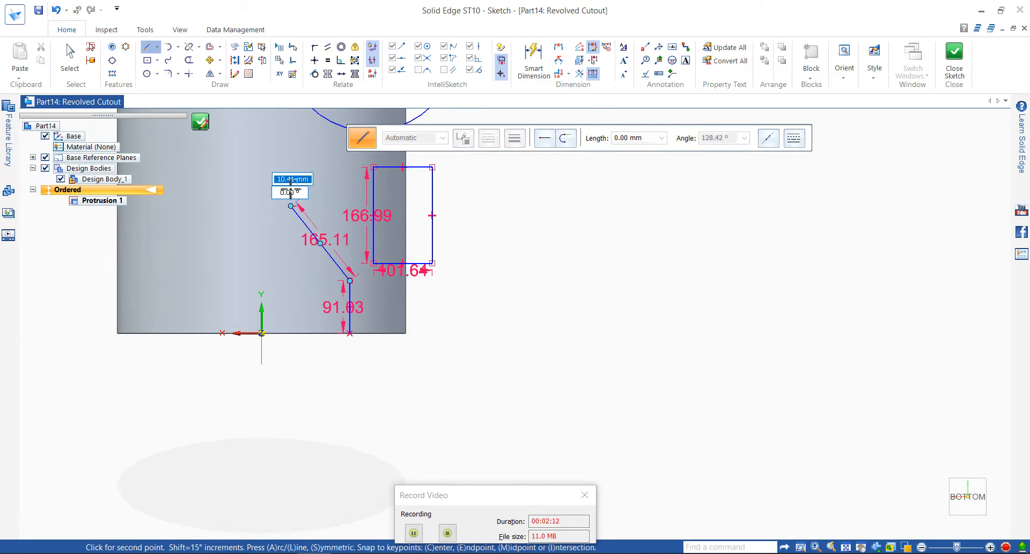
- Close the base profile with lines about 65 mm up, 50 mm across to the centre, 286 mm down to the origin and back along the base
left_click(262, 175)
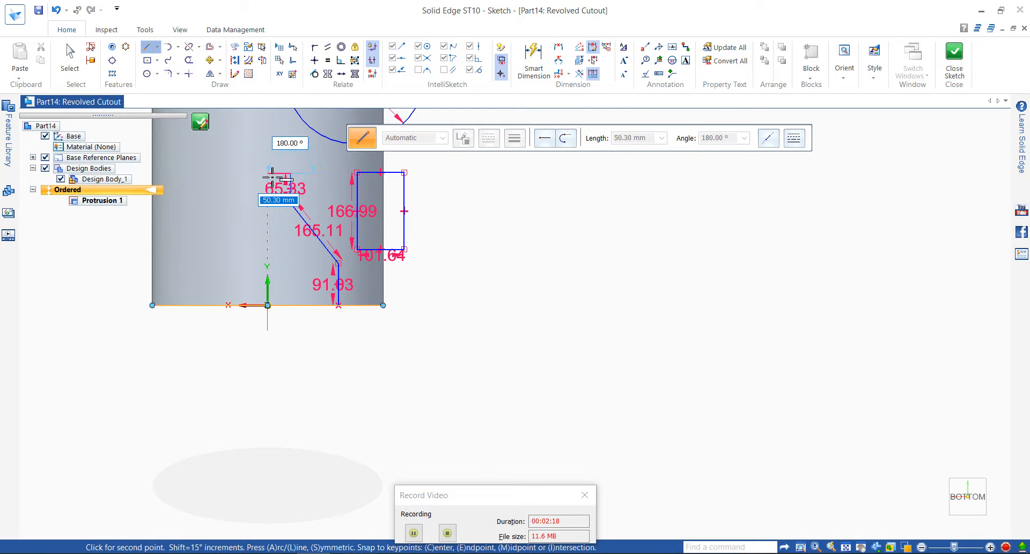
left_click(271, 301)
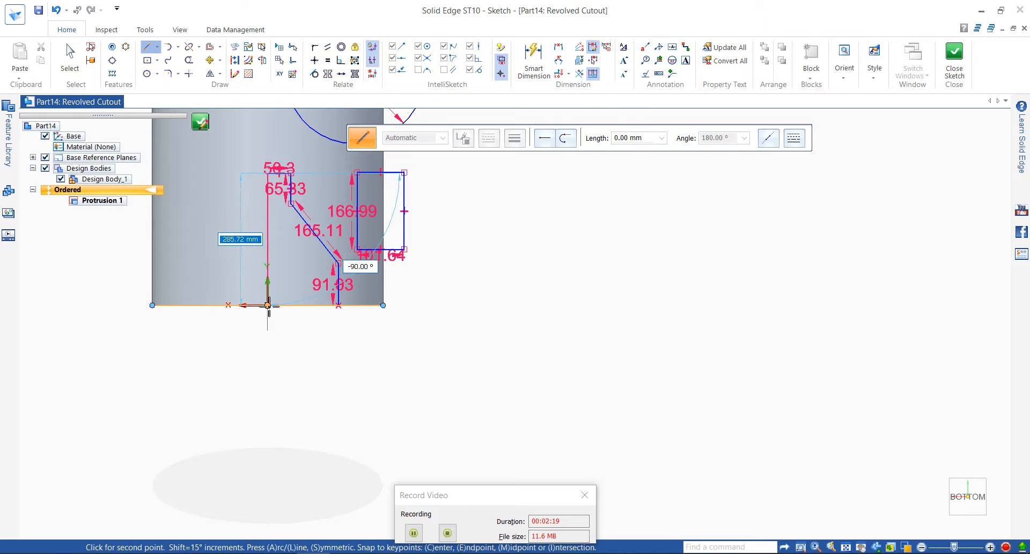
left_click(301, 311)
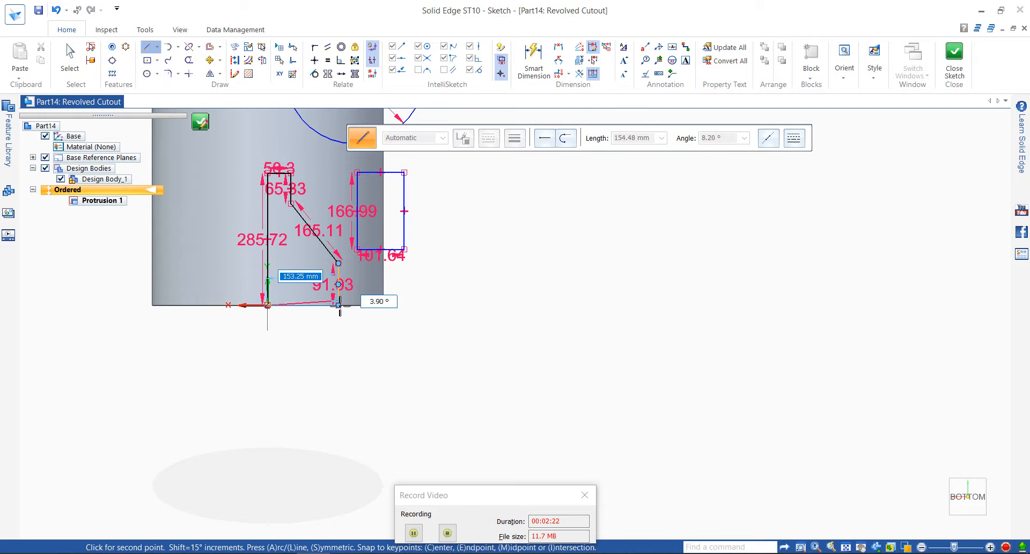
left_click(339, 306)
scroll(397, 400, "down", 5)
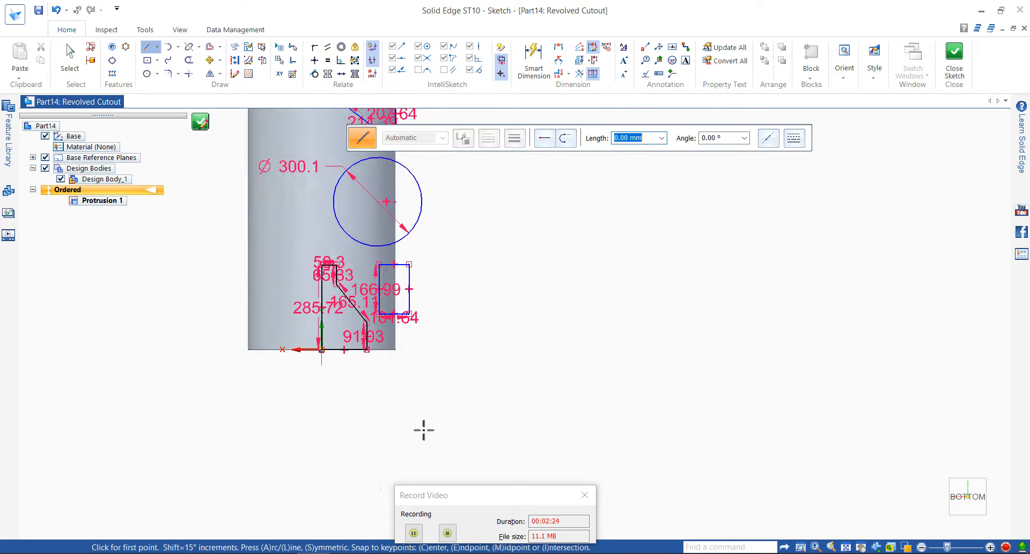
scroll(386, 409, "up", 3)
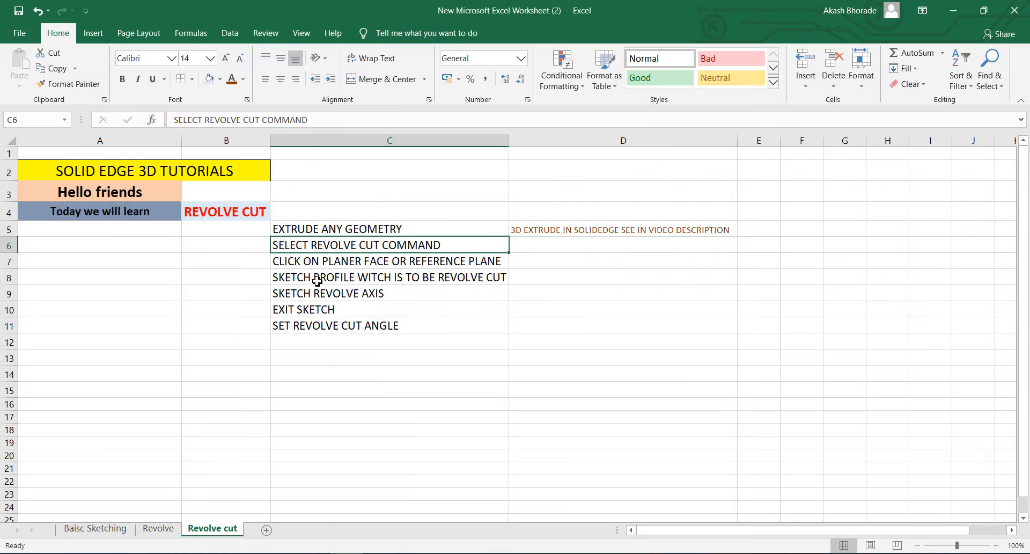
- Switch to the Excel notes and select the profile sketch line followed by the revolve axis line
left_click(317, 280)
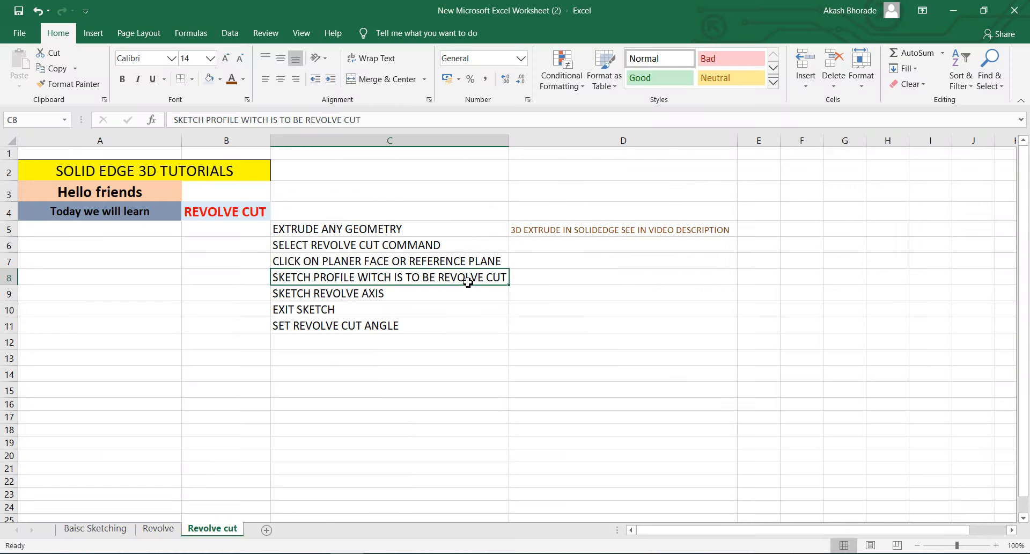
left_click(289, 296)
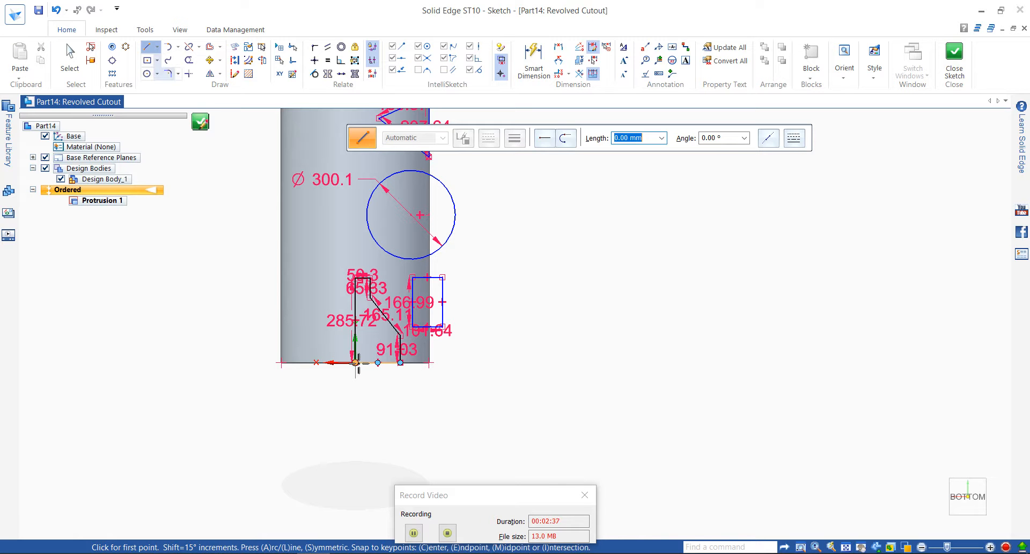
- Back in Solid Edge, sketch a vertical line about 1831 mm long through the cylinder's centre and set it as the axis of revolution
left_click(360, 443)
scroll(361, 439, "down", 5)
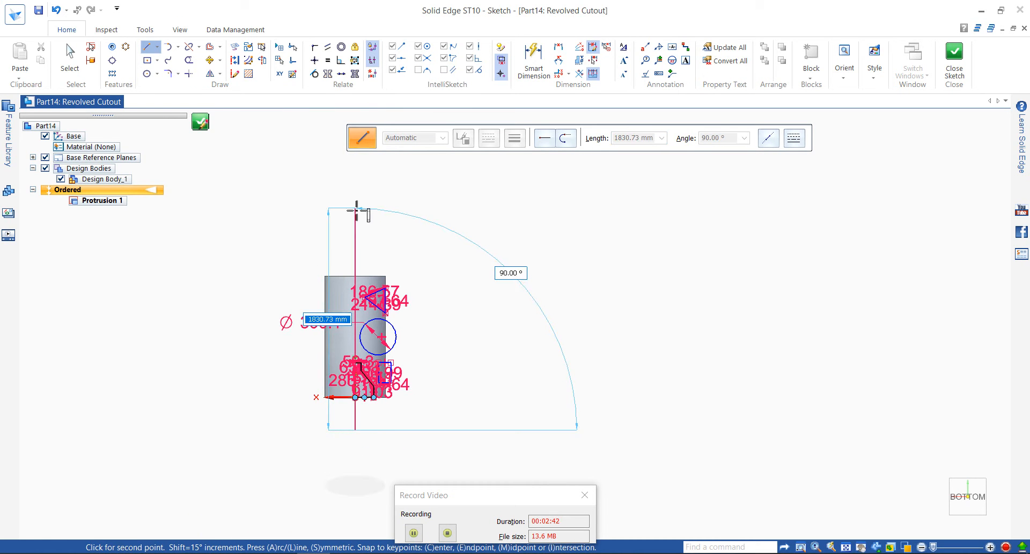
left_click(394, 217)
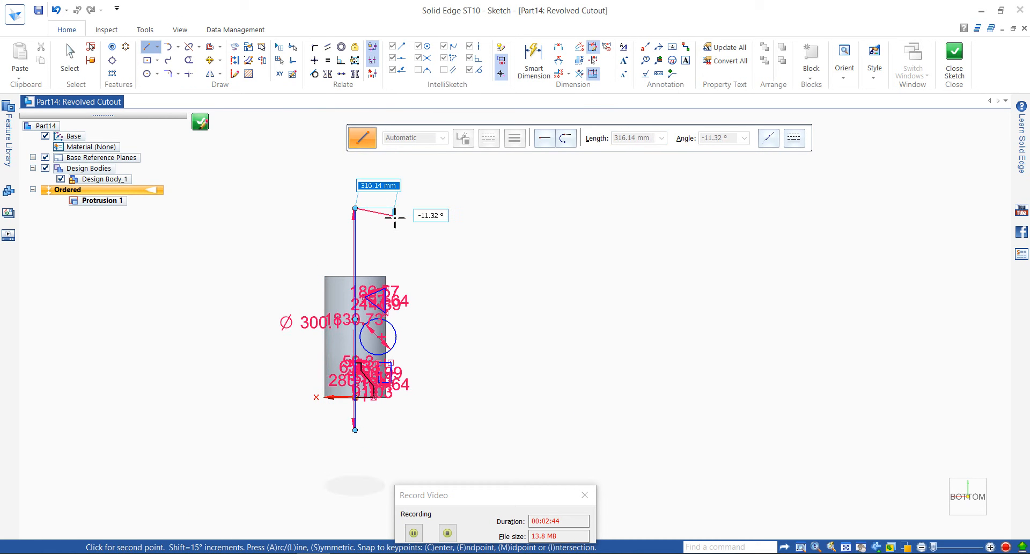
key("Escape")
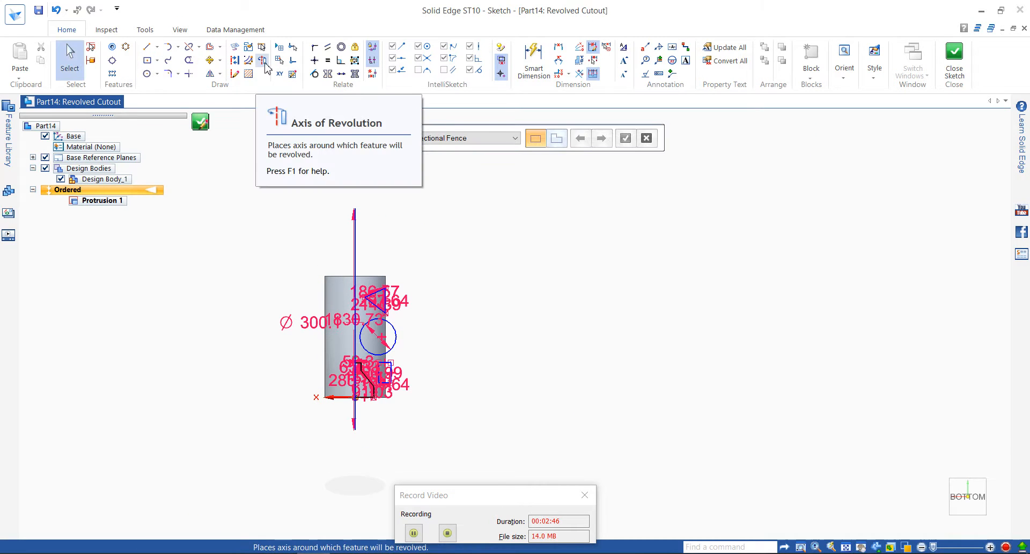
left_click(265, 63)
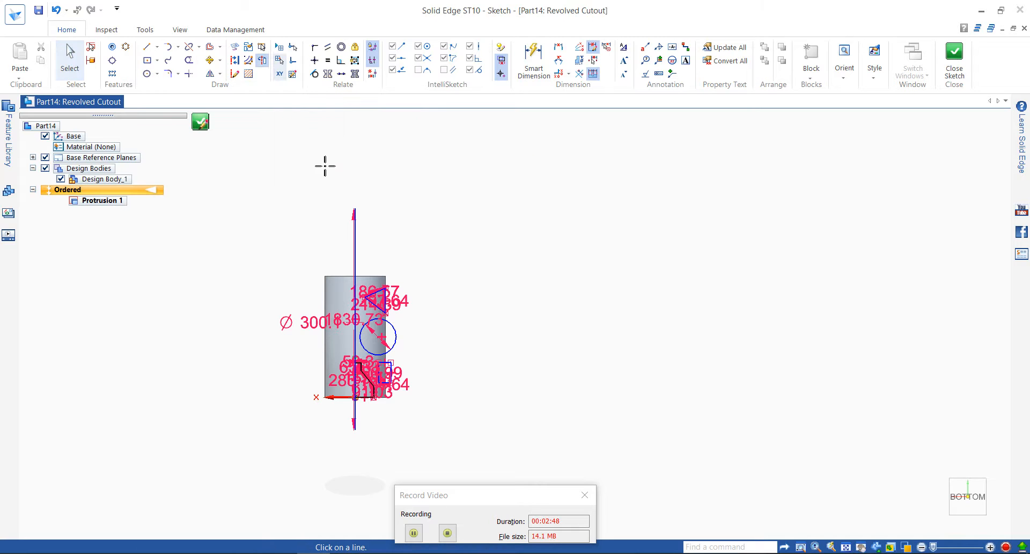
left_click(354, 246)
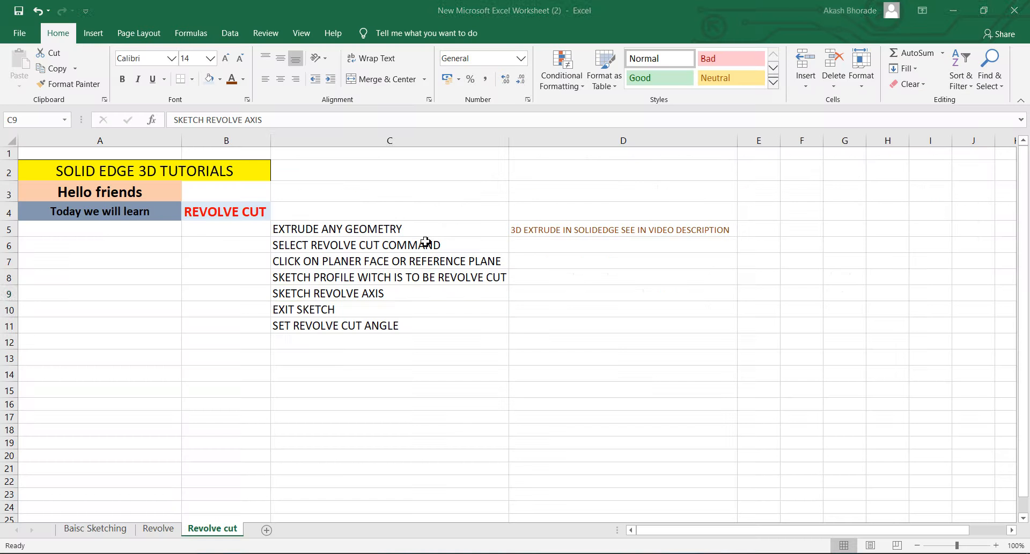
- Select the exit sketch line in the Excel notes, and close the profile sketch in Solid Edge
left_click(370, 301)
left_click(309, 311)
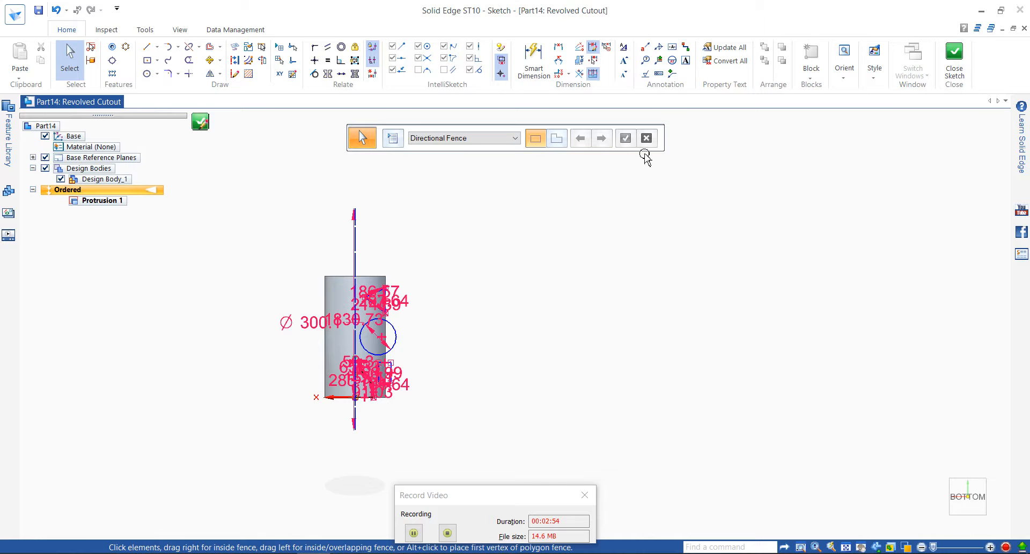
left_click(952, 71)
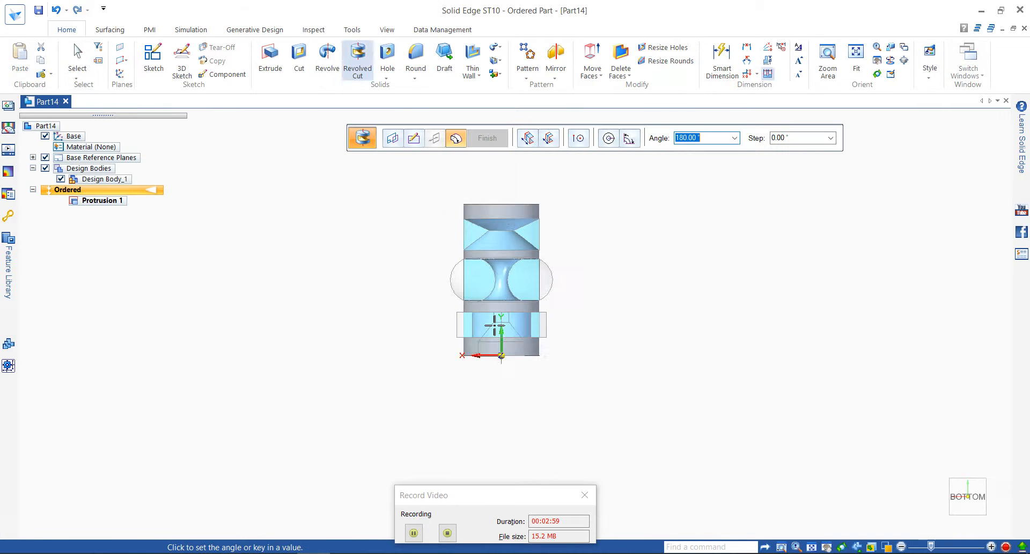
- Consult the angle line in the Excel notes, and apply the revolved cut in Solid Edge with an angle of 180°
key("alt+Tab")
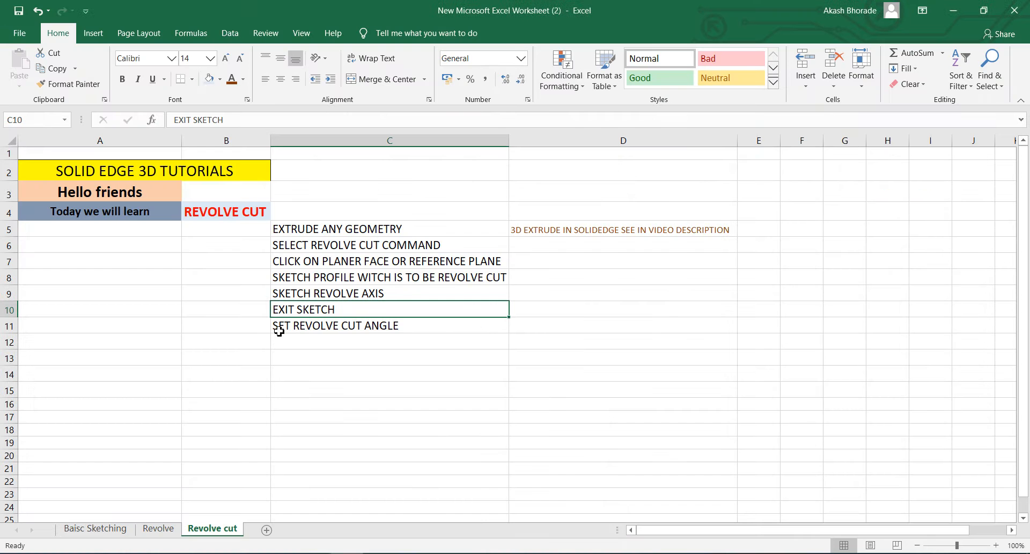
key("alt+Tab")
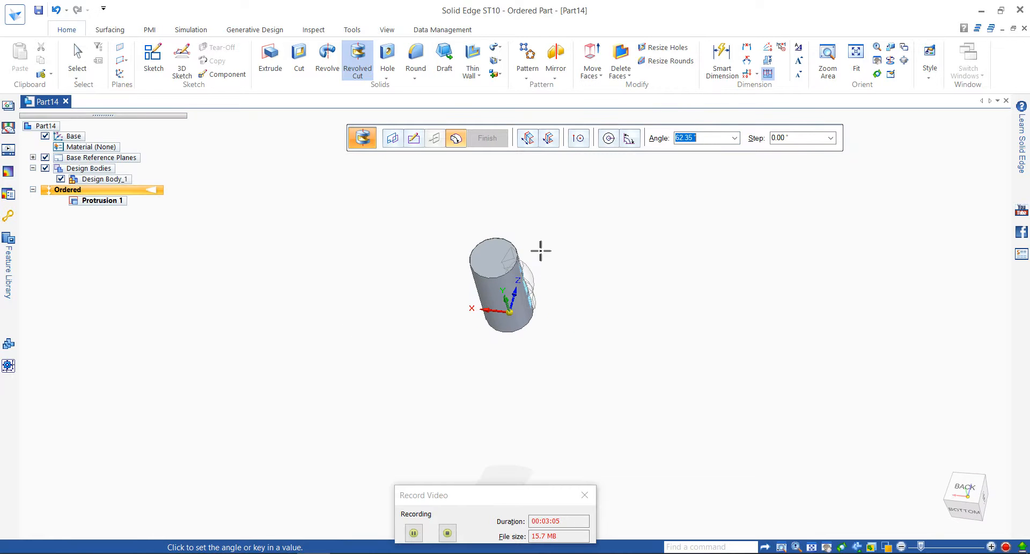
scroll(483, 350, "up", 6)
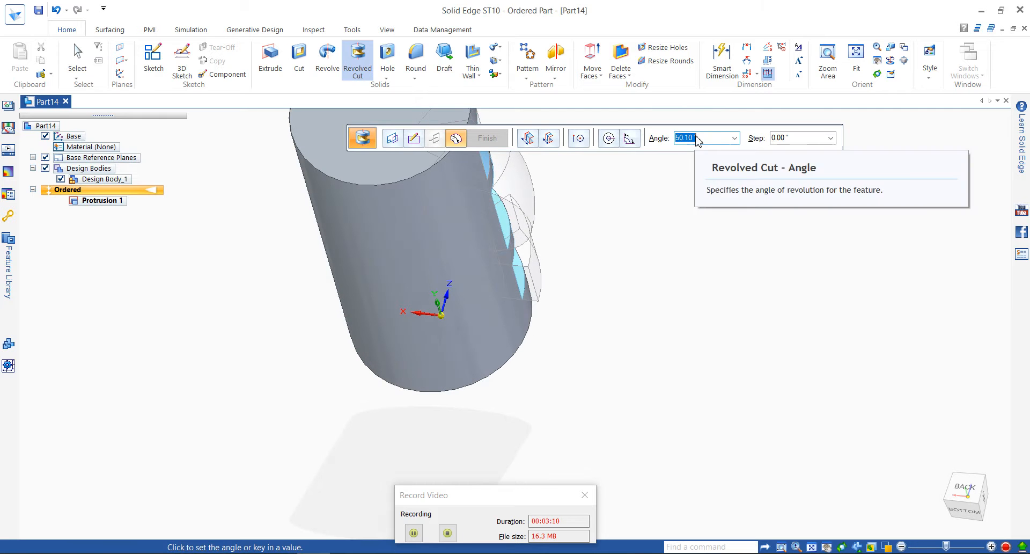
left_click(701, 141)
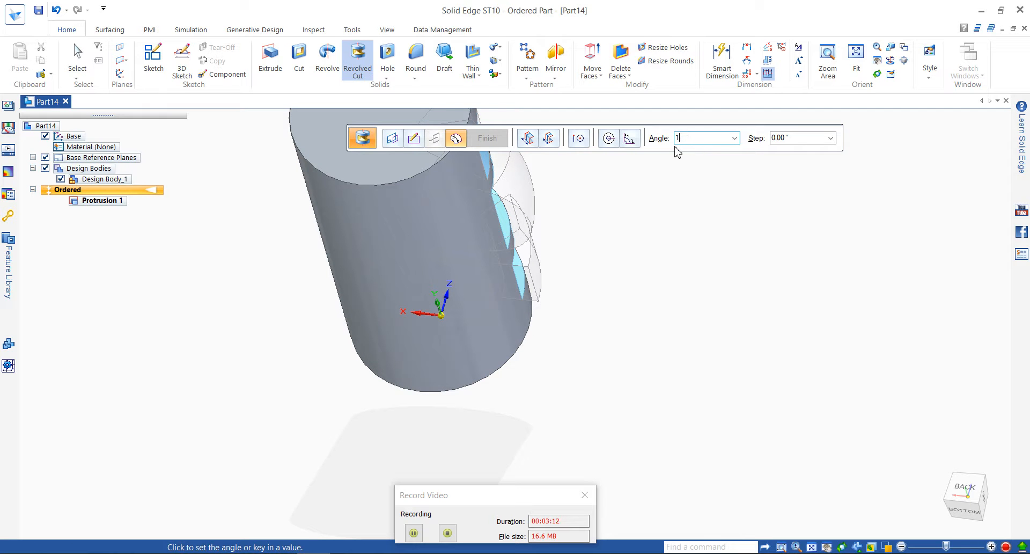
key("Return")
left_click(675, 224)
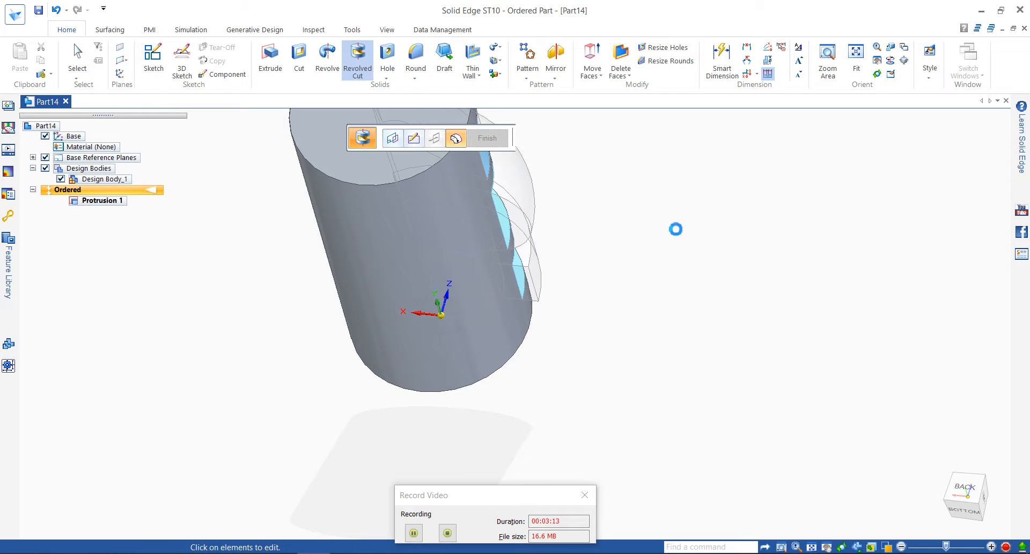
- Finish the revolved cut after viewing it from the side, and leave the command
middle_click_drag(587, 258, 740, 246)
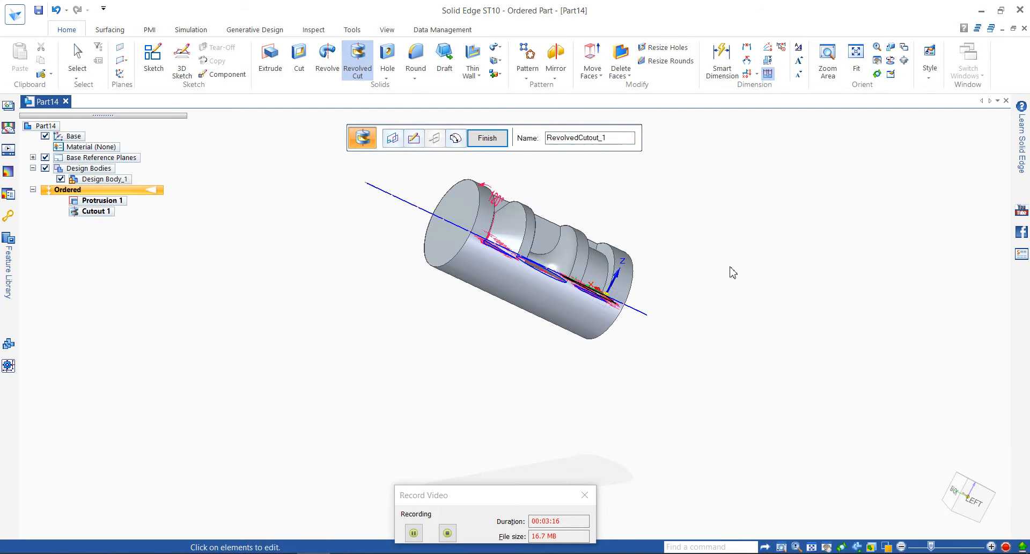
left_click(970, 502)
middle_click_drag(789, 290, 459, 169)
left_click(488, 139)
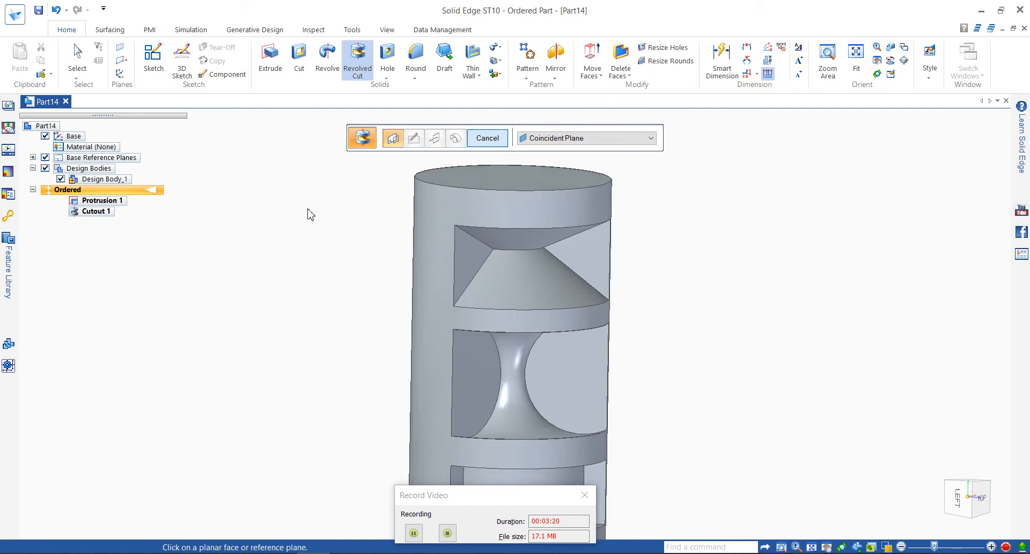
left_click(480, 140)
- Edit the revolved cutout's definition, set its revolution angle to 360° and finish the feature
scroll(413, 167, "down", 5)
middle_click_drag(413, 168, 463, 254)
scroll(462, 258, "up", 3)
left_click(460, 242)
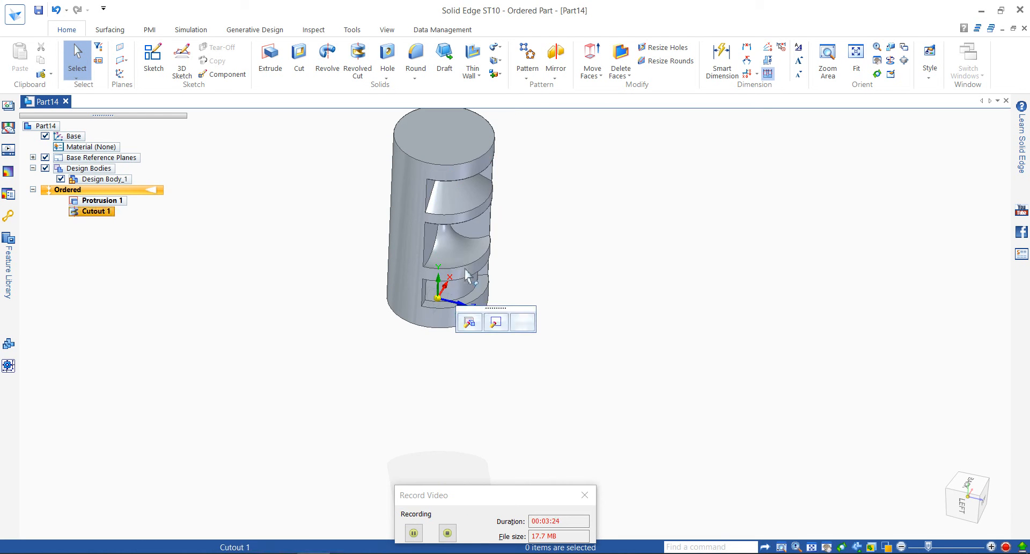
left_click(493, 324)
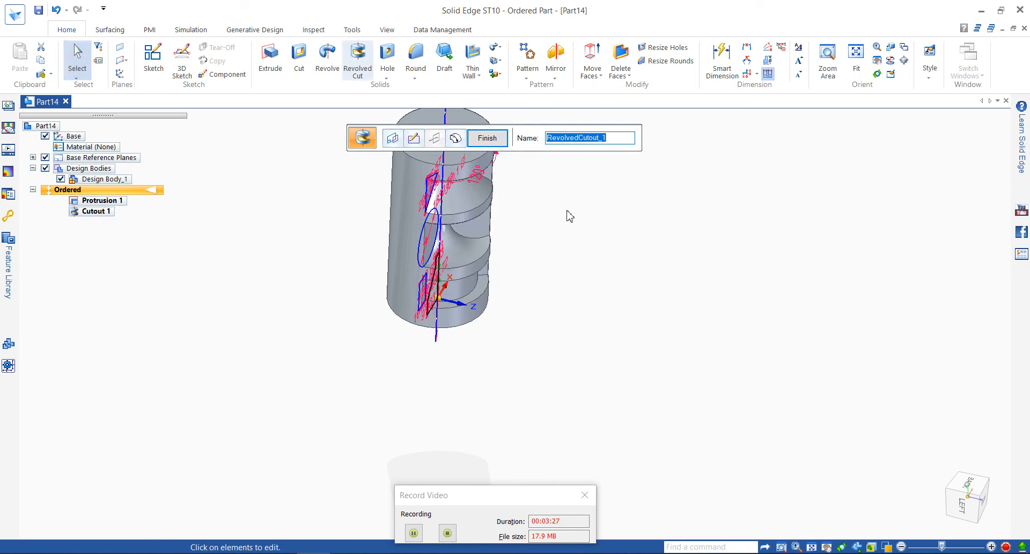
left_click(453, 139)
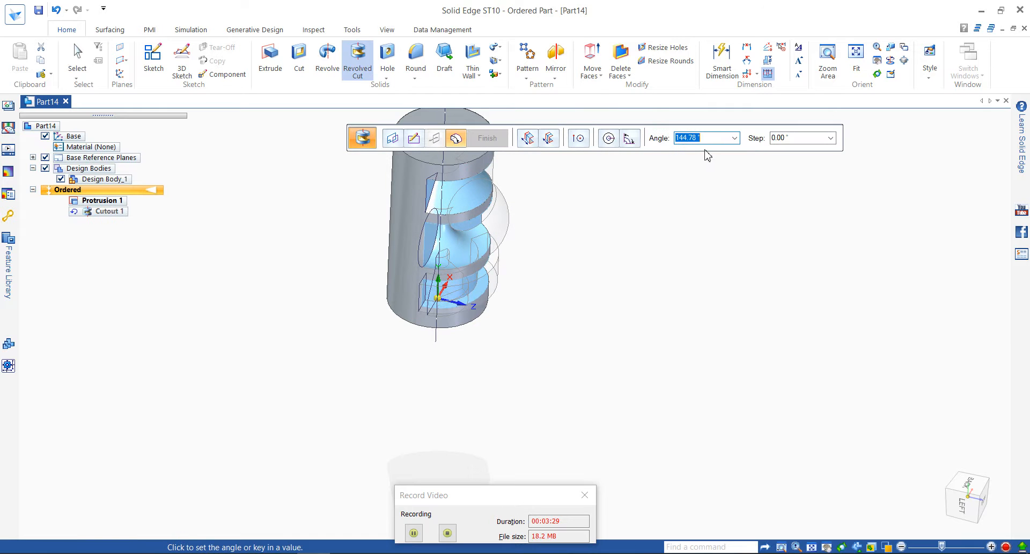
type("360")
key("Tab")
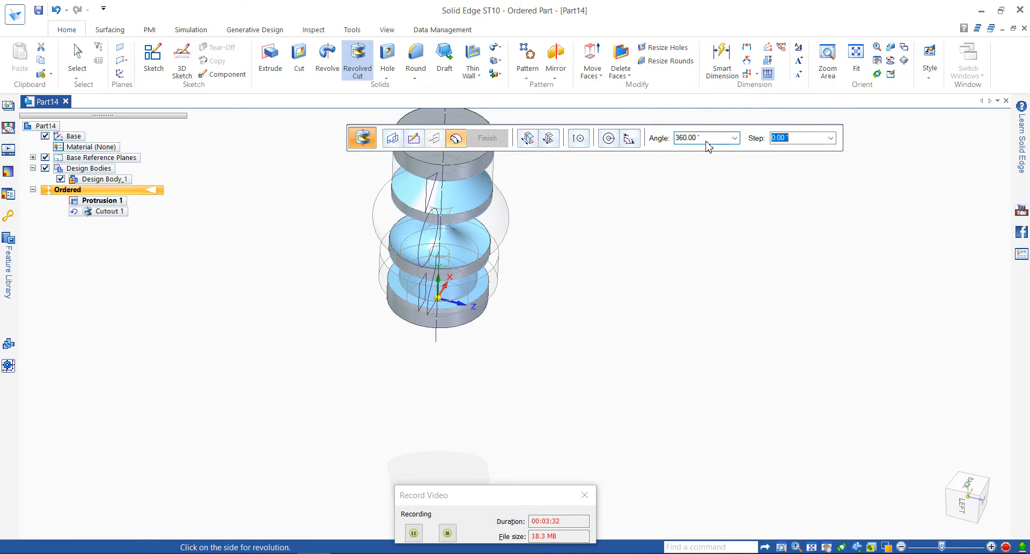
left_click(678, 273)
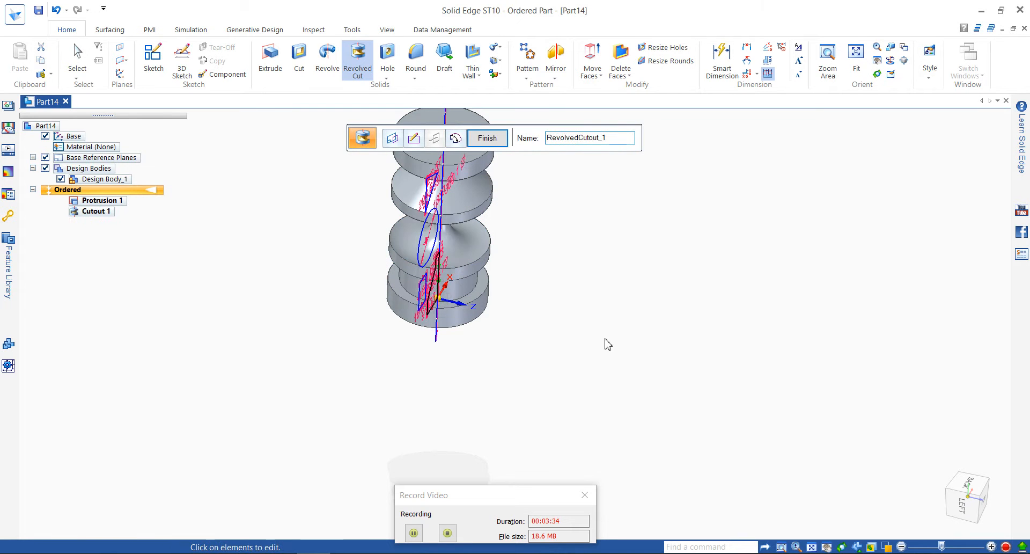
left_click(497, 138)
- Inspect the stepped bore in the cylinder's base and the grooves cut around its outside from several angles
middle_click_drag(628, 325, 607, 196)
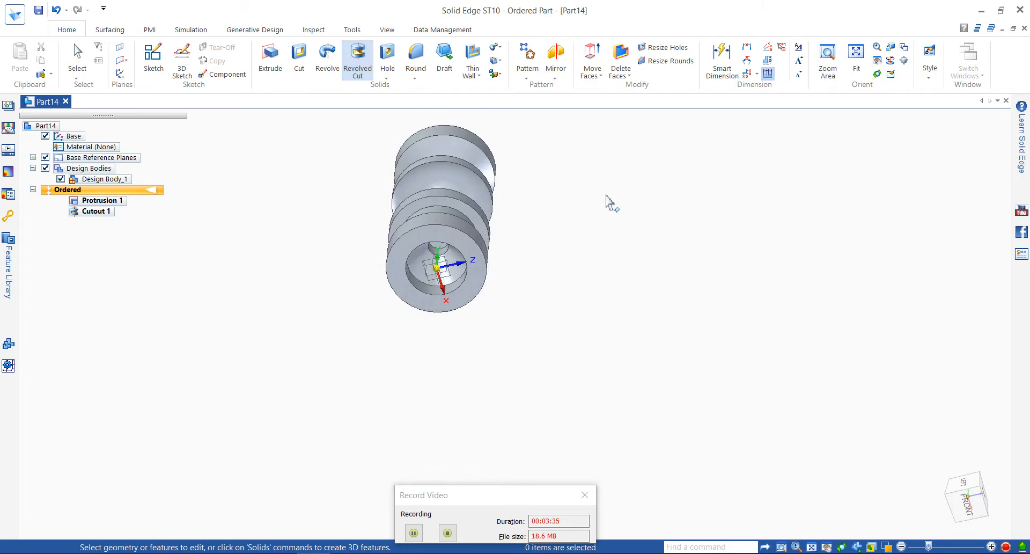
scroll(446, 274, "up", 5)
middle_click_drag(399, 279, 411, 244)
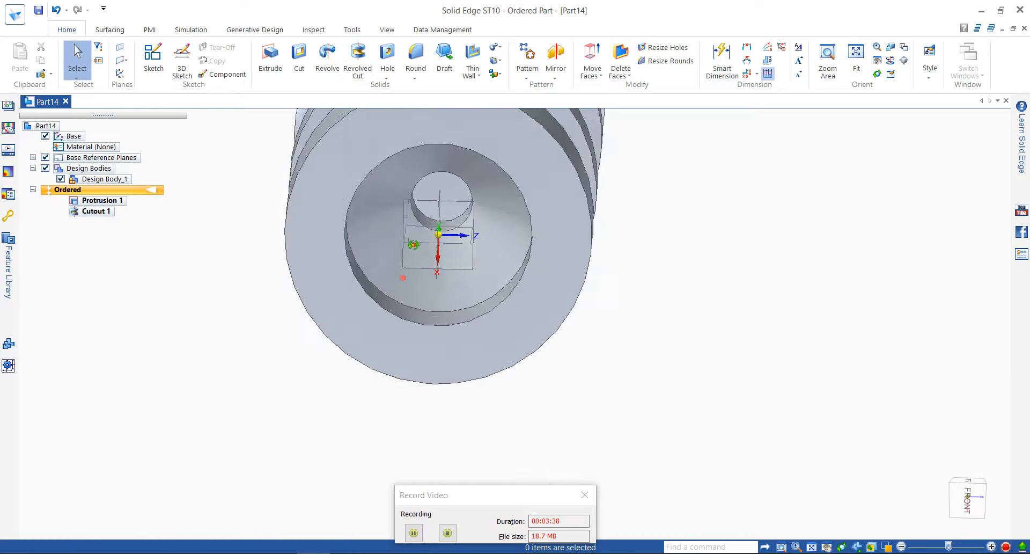
scroll(416, 279, "down", 5)
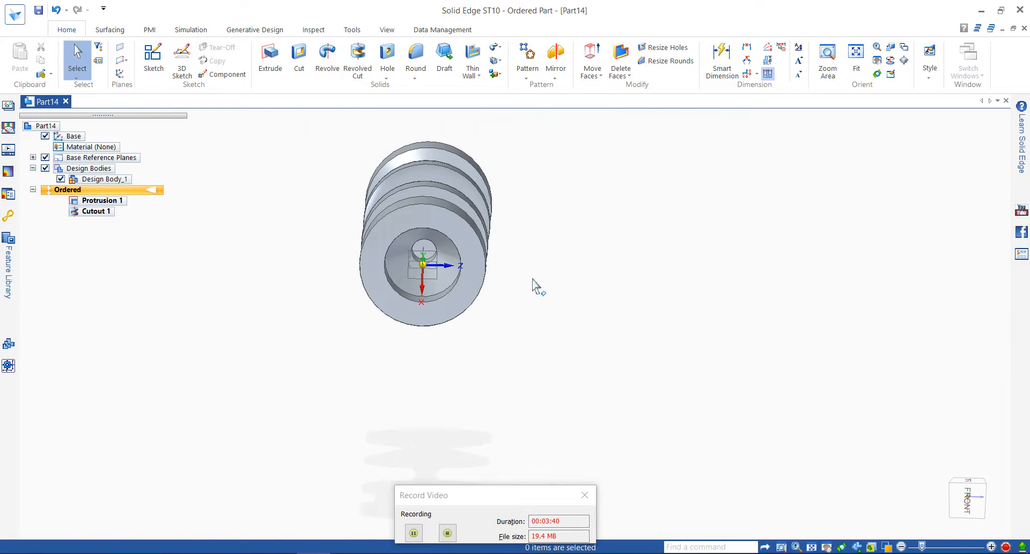
middle_click_drag(534, 285, 436, 344)
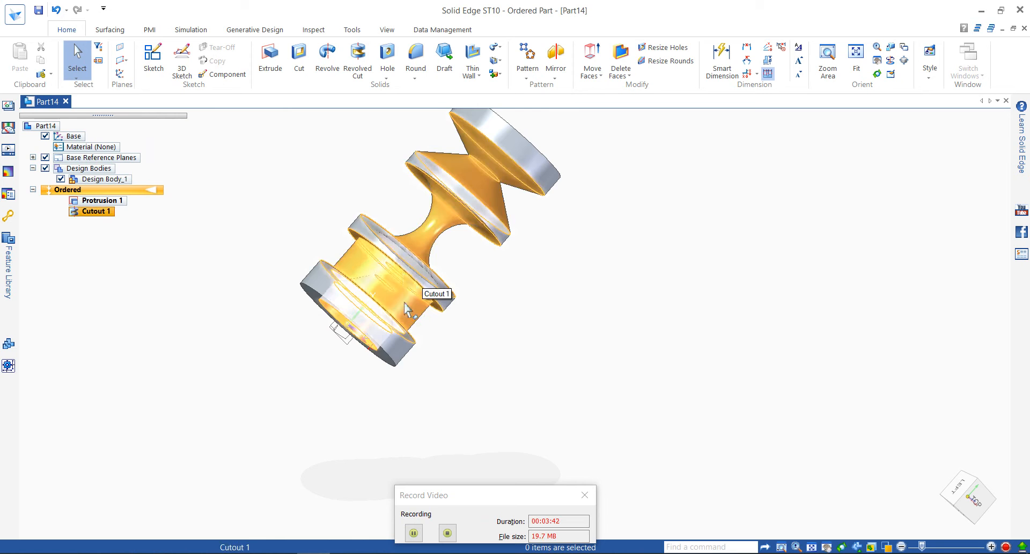
- Start an extruded protrusion with its sketch on the Right (yz) base reference plane
scroll(406, 309, "down", 2)
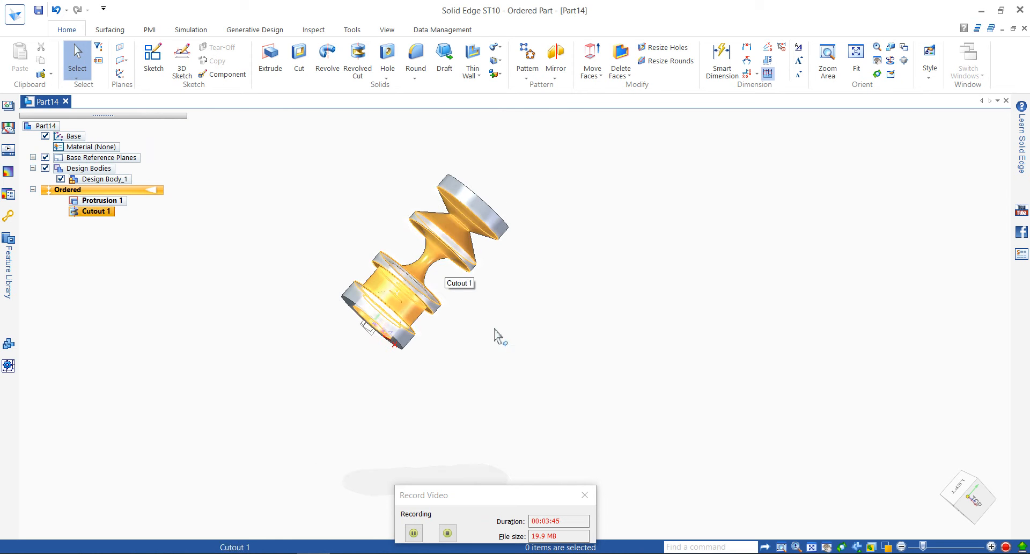
left_click(276, 61)
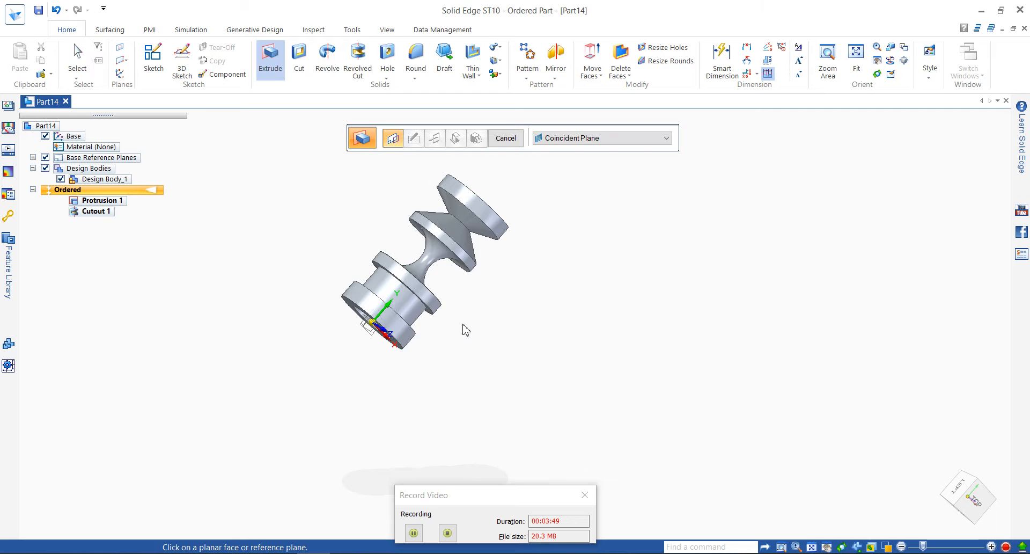
scroll(526, 344, "down", 2)
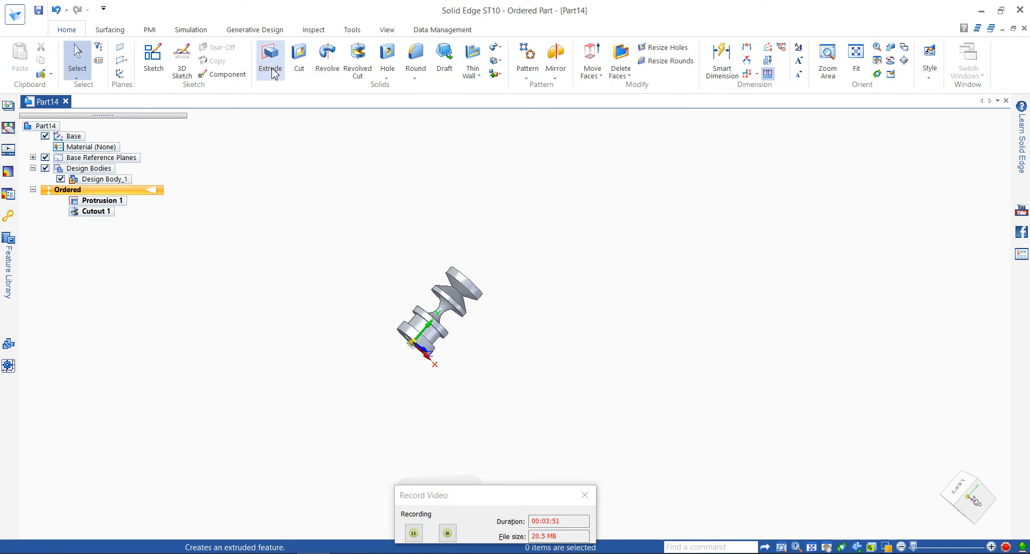
scroll(416, 349, "up", 6)
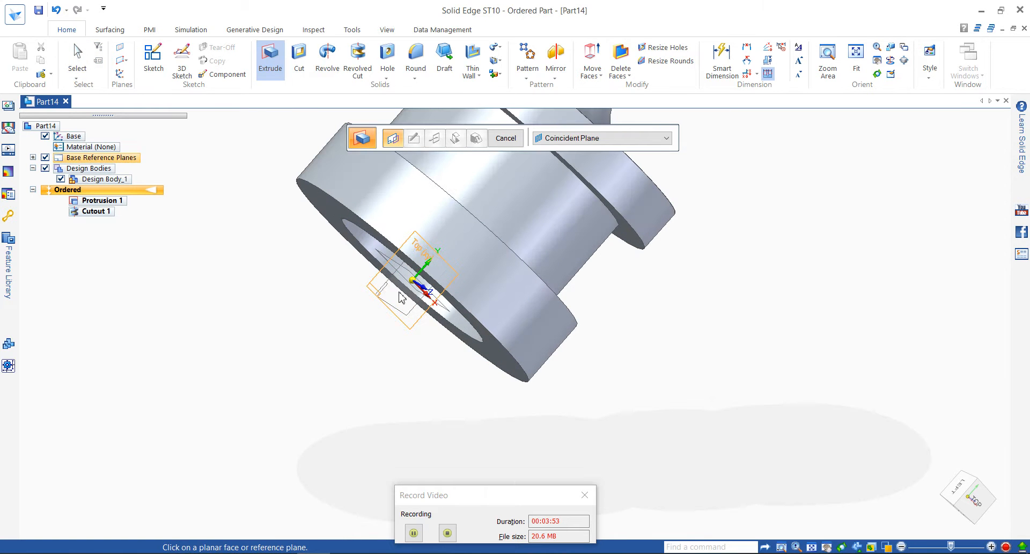
left_click(403, 310)
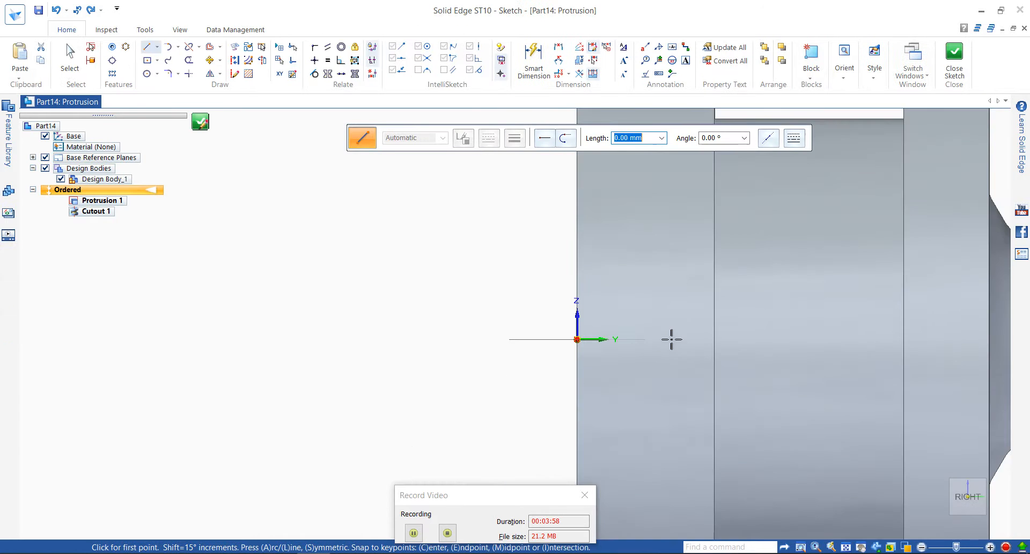
- Sketch a center-based square, 600 mm wide and 600 mm high, apart from the cylinder and level with its axis
scroll(513, 347, "down", 2)
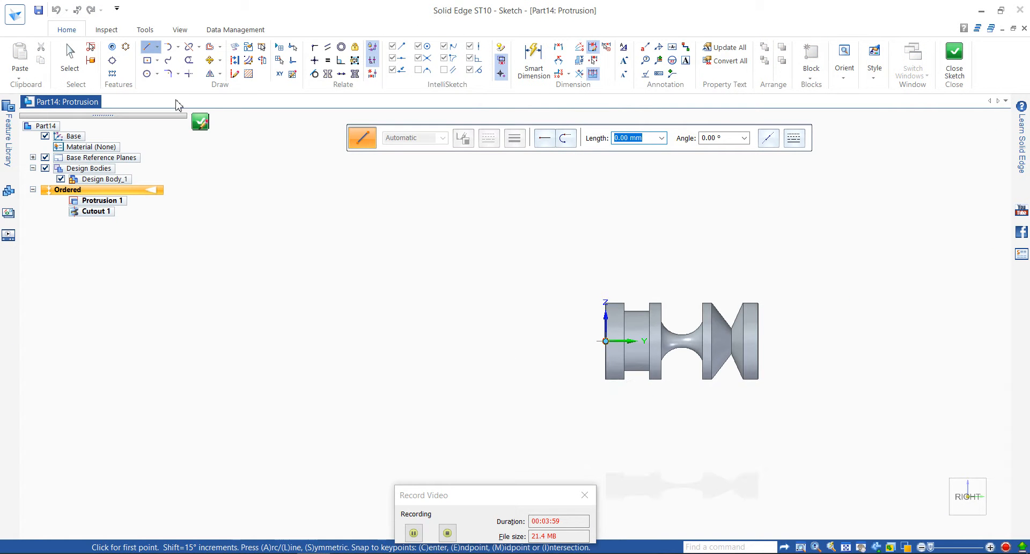
left_click(157, 60)
left_click(184, 92)
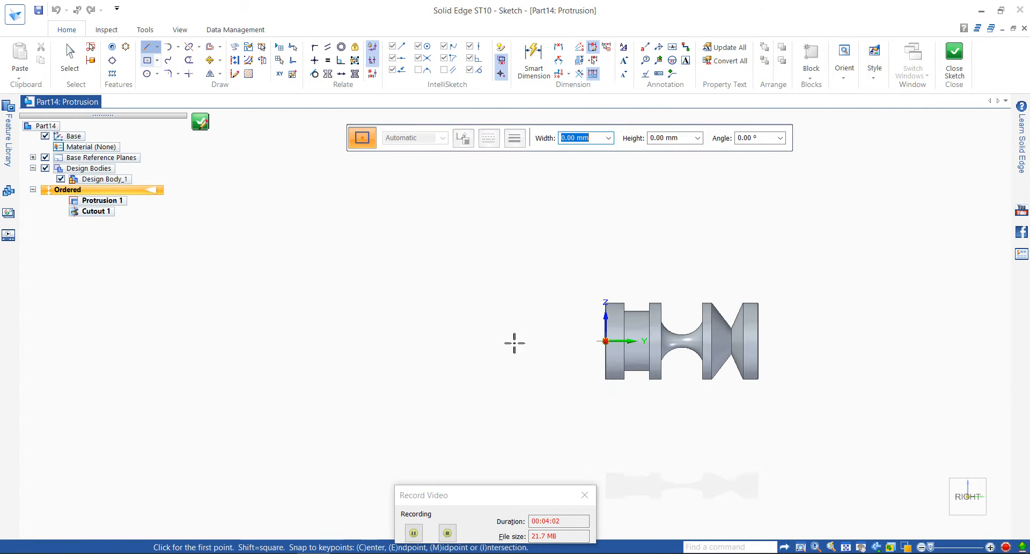
left_click(367, 341)
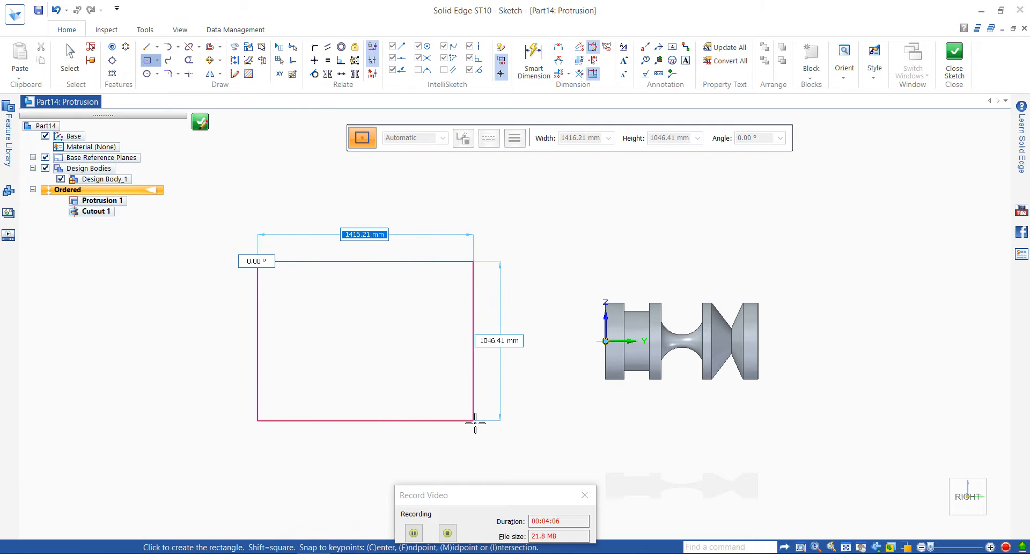
type("600")
key("Tab")
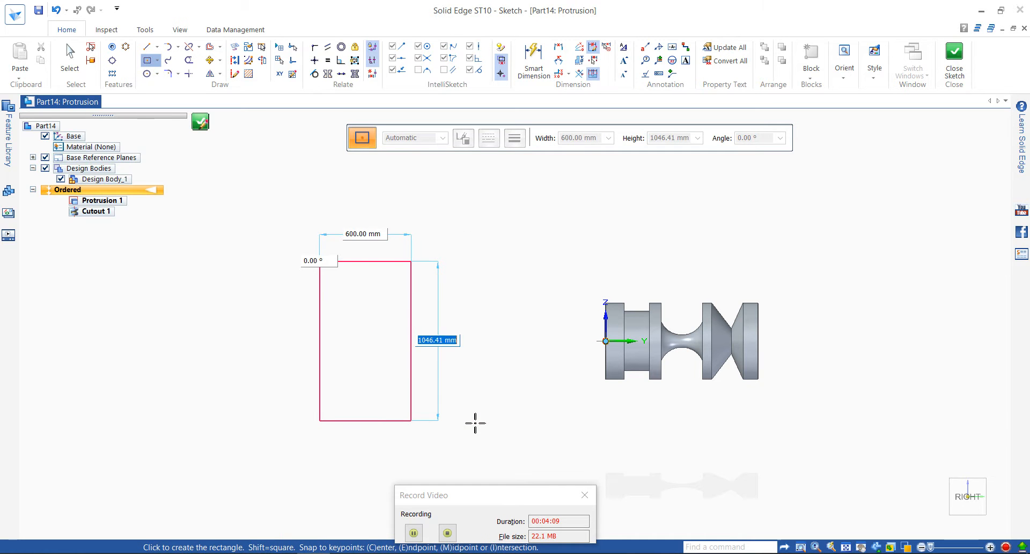
type("600")
key("Tab")
key("Return")
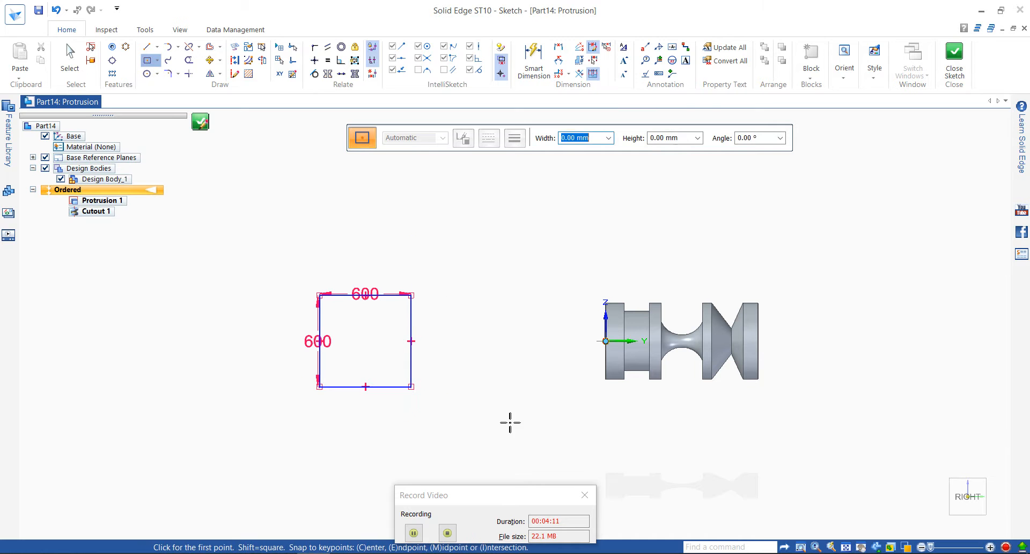
- Close the sketch, extrude the square to one side into a solid block, and finish the protrusion
left_click(953, 80)
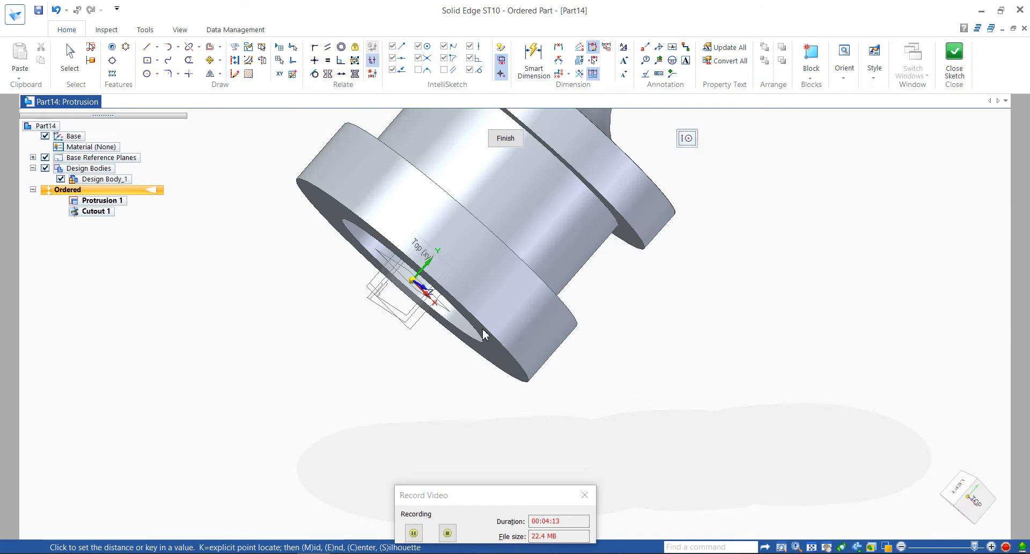
scroll(483, 324, "down", 5)
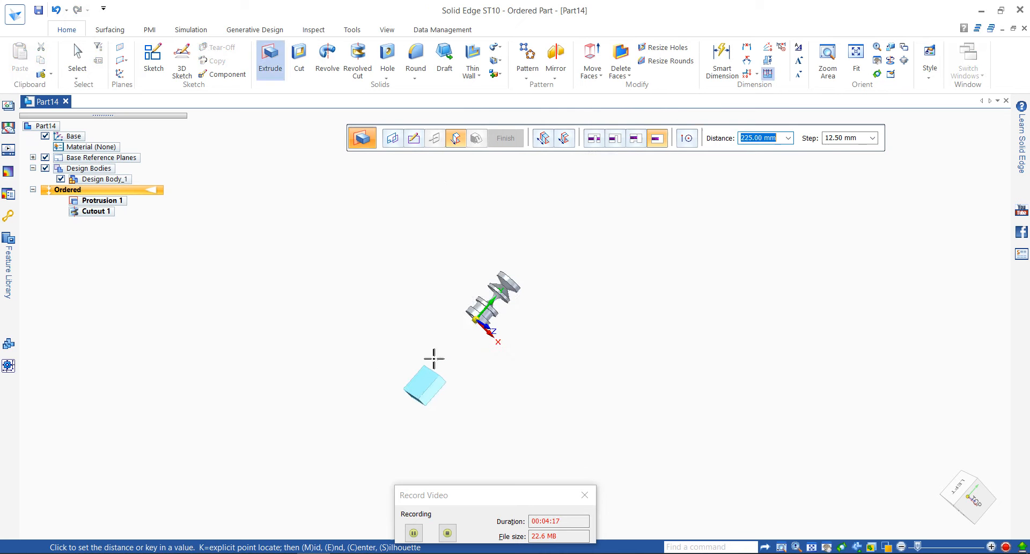
left_click(390, 368)
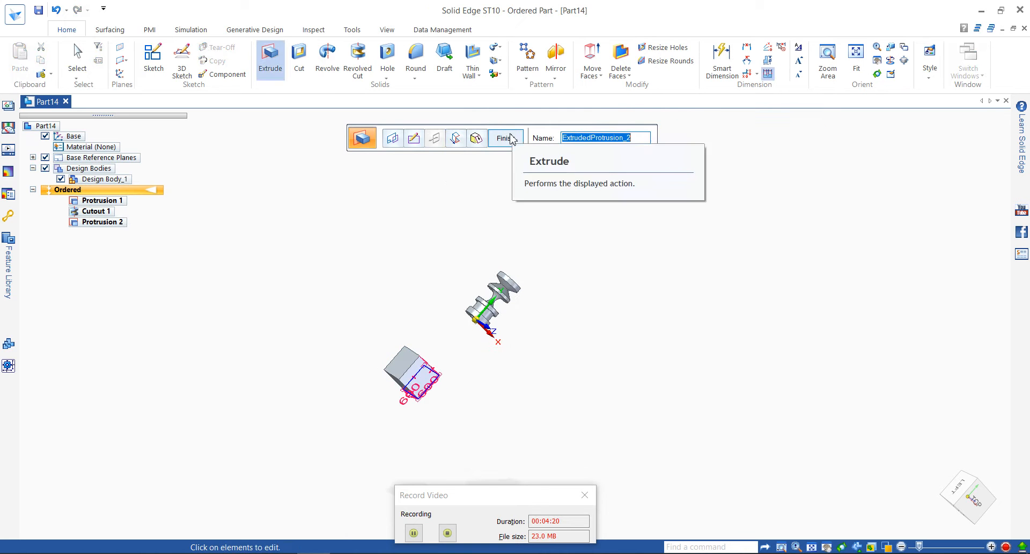
left_click(509, 140)
left_click(507, 141)
- Start a revolved cut on the block's square face and sketch a closed six-line profile with a V-notched top and a base about 209 mm wide
left_click(358, 60)
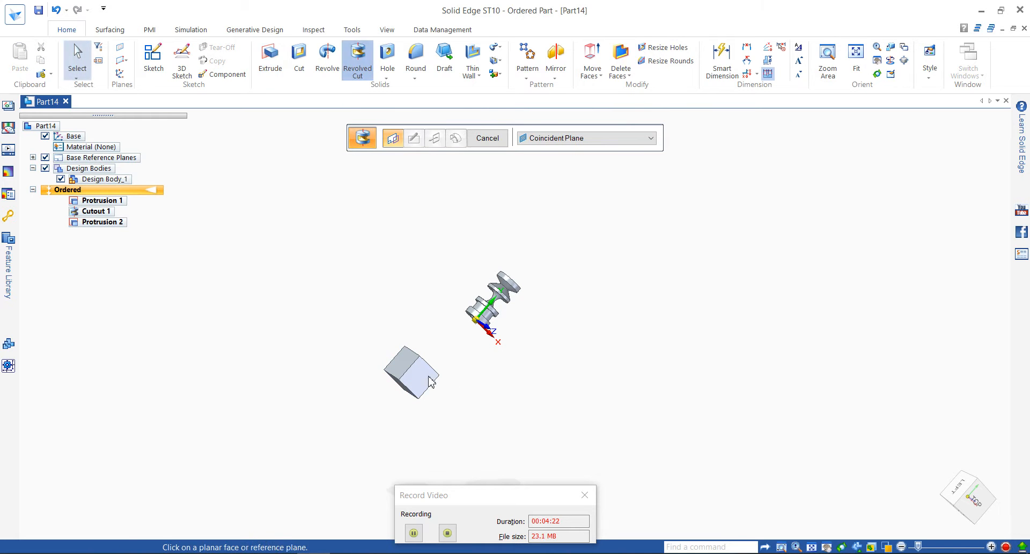
left_click(411, 370)
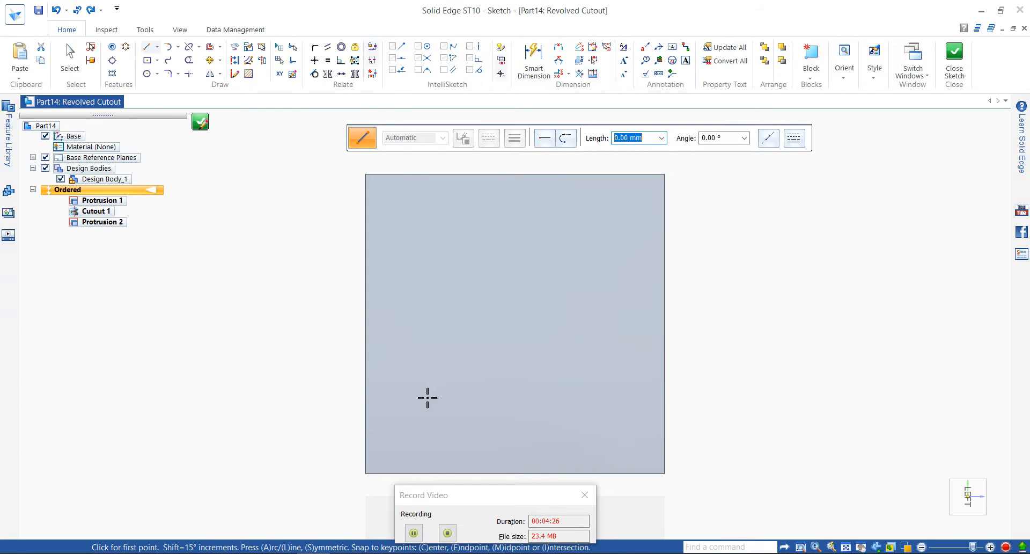
scroll(417, 397, "down", 4)
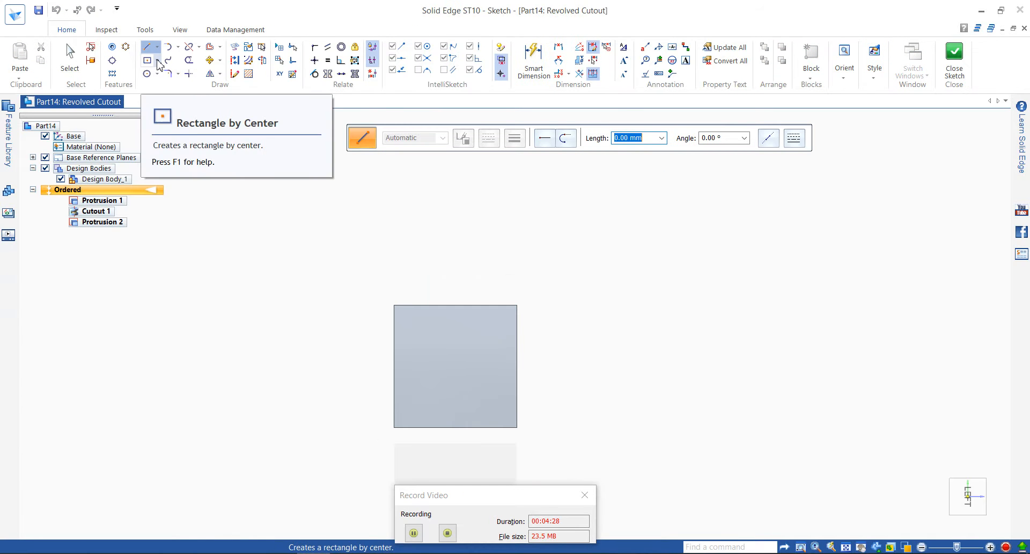
left_click(433, 372)
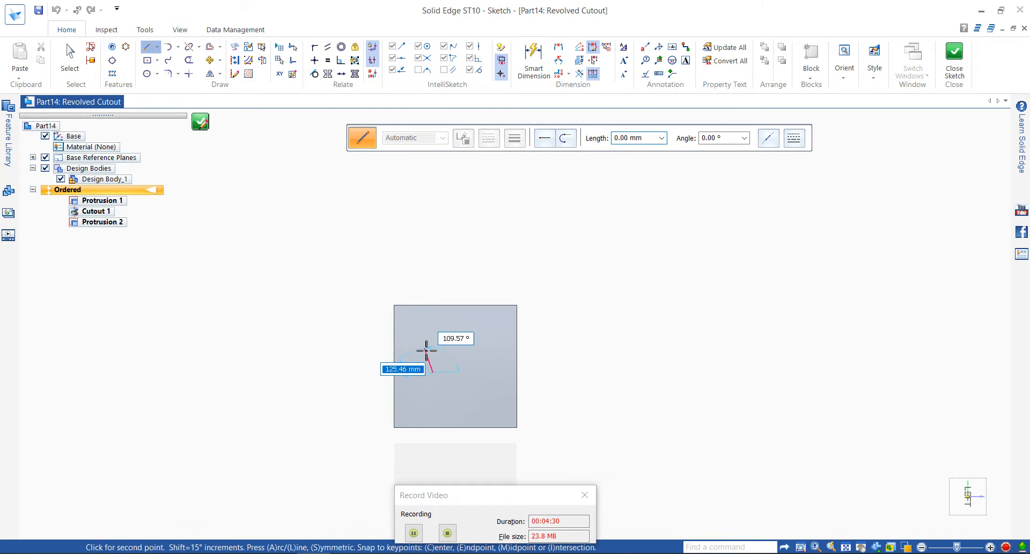
left_click(423, 344)
left_click(442, 327)
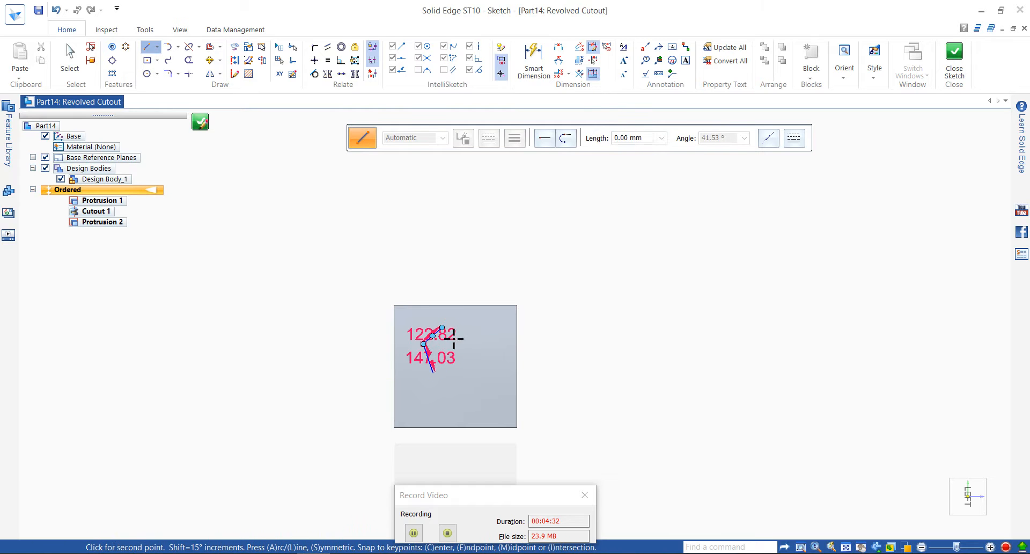
left_click(456, 344)
left_click(475, 329)
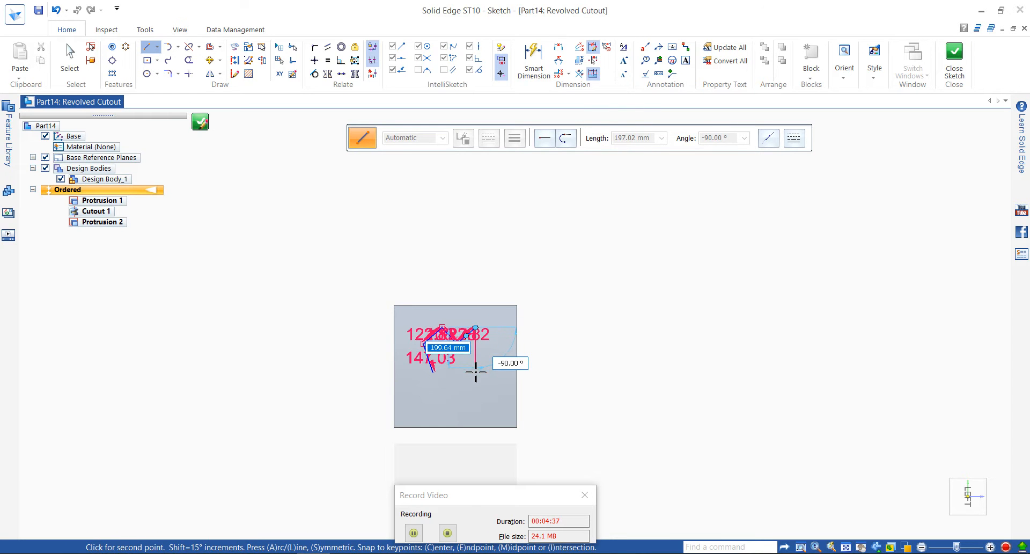
left_click(435, 373)
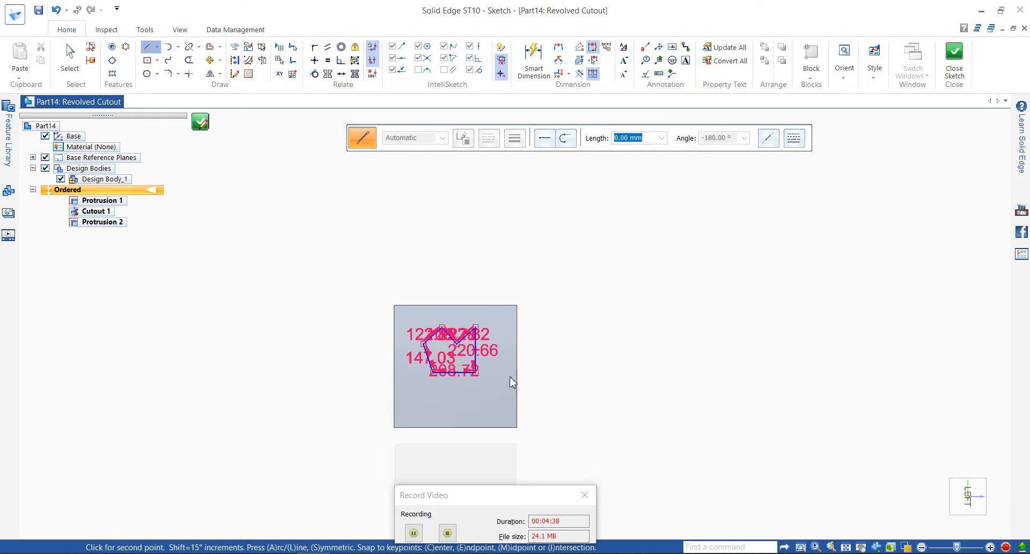
- Draw a horizontal line about 1140 mm long through the profile's base and assign it as the axis of revolution
left_click(158, 47)
left_click(166, 65)
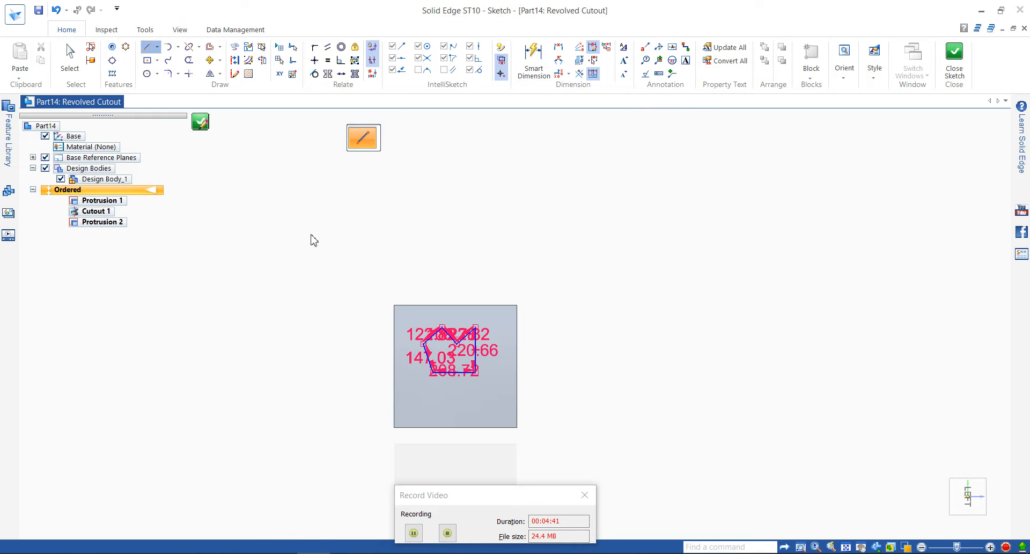
left_click(353, 372)
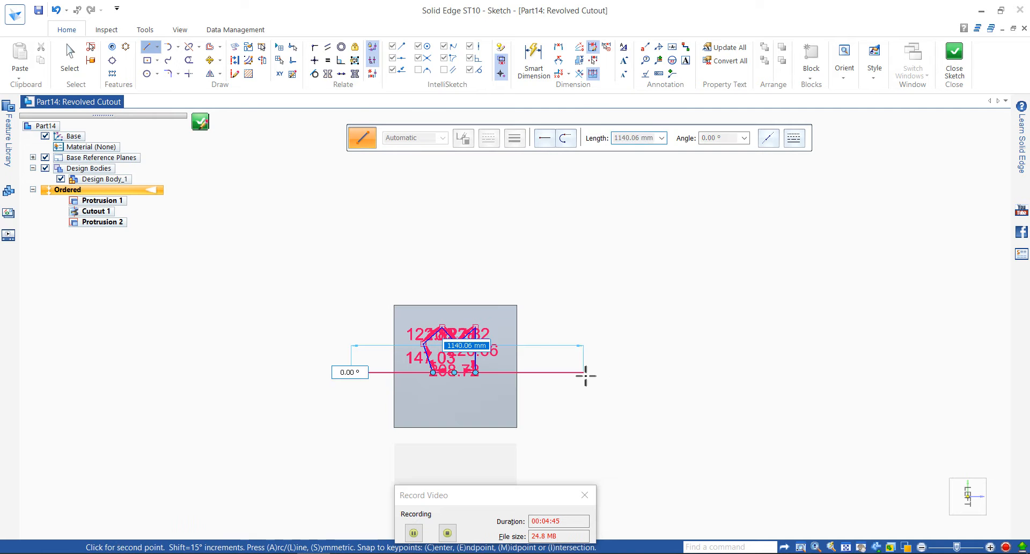
left_click(584, 373)
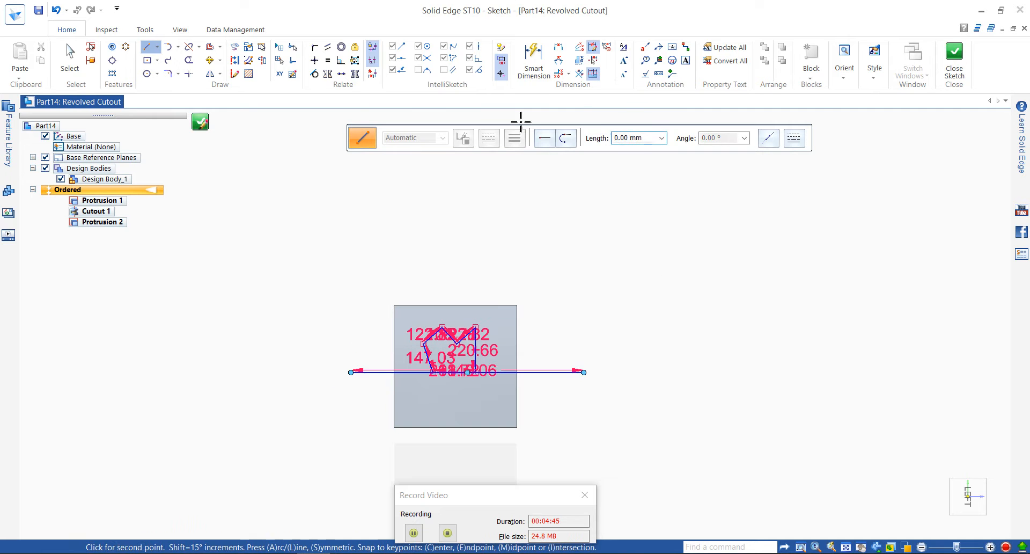
left_click(261, 61)
left_click(557, 373)
right_click(567, 302)
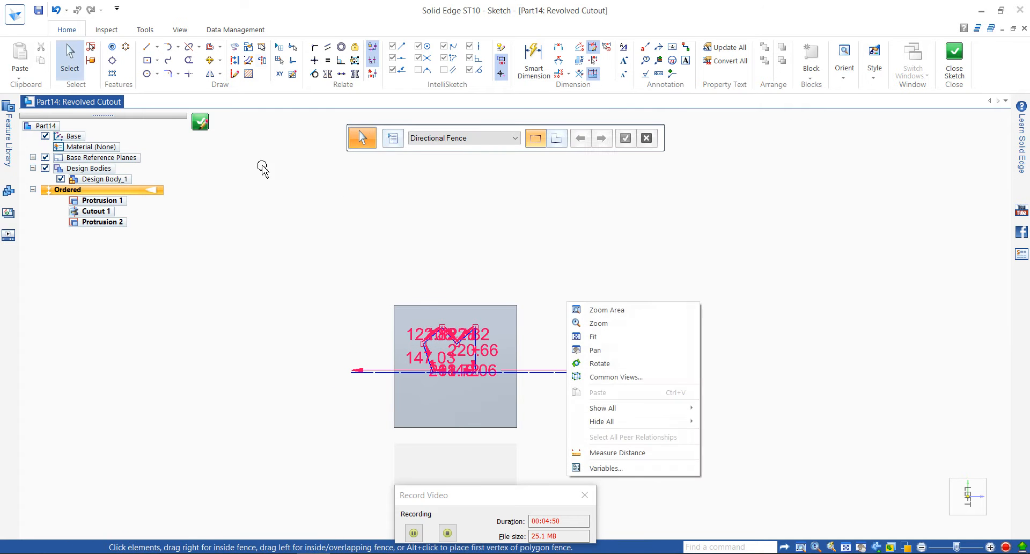
- Close the sketch, revolve the cut through 360°, finish the cutout and leave the command
left_click(205, 127)
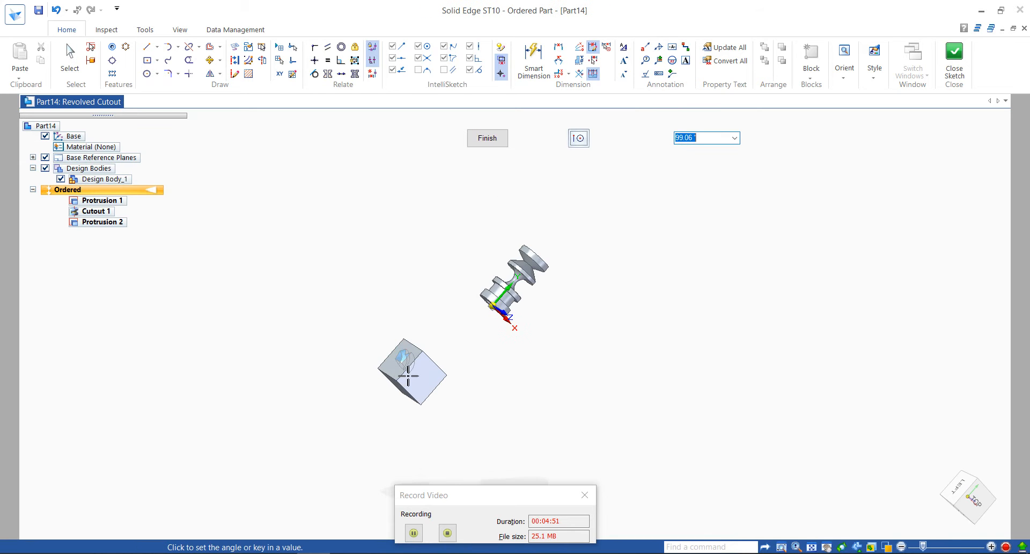
scroll(397, 397, "up", 2)
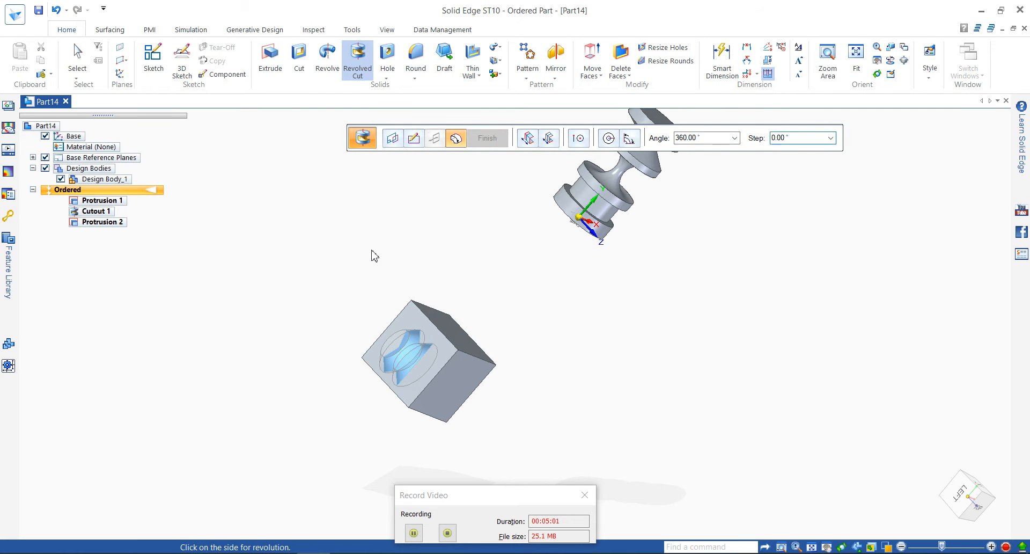
left_click(375, 256)
left_click(491, 143)
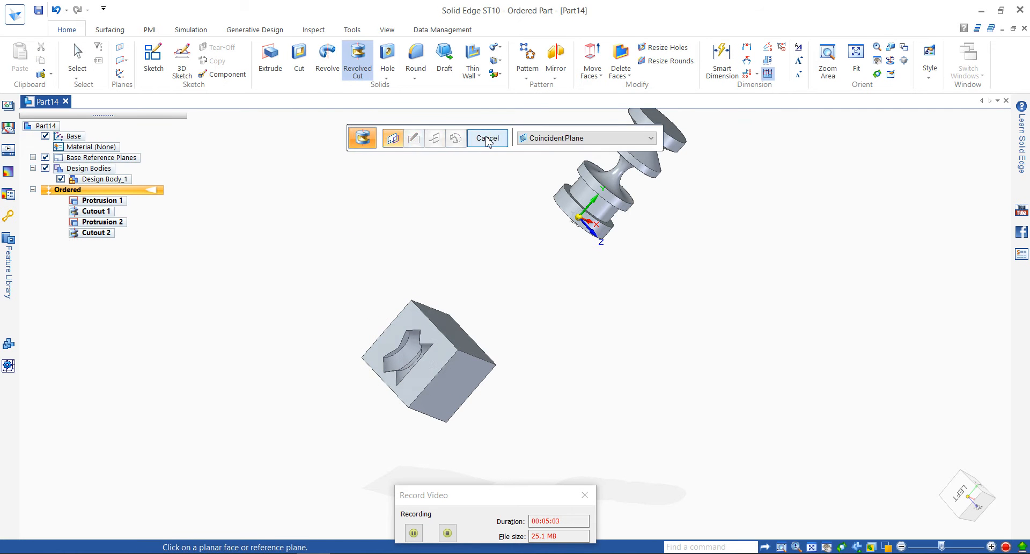
left_click(487, 142)
- Inspect the revolved cut in the block from several angles, along with the grooved cylinder
scroll(405, 359, "up", 4)
middle_click_drag(416, 345, 434, 310)
left_click(432, 310)
scroll(244, 323, "down", 3)
scroll(244, 324, "down", 4)
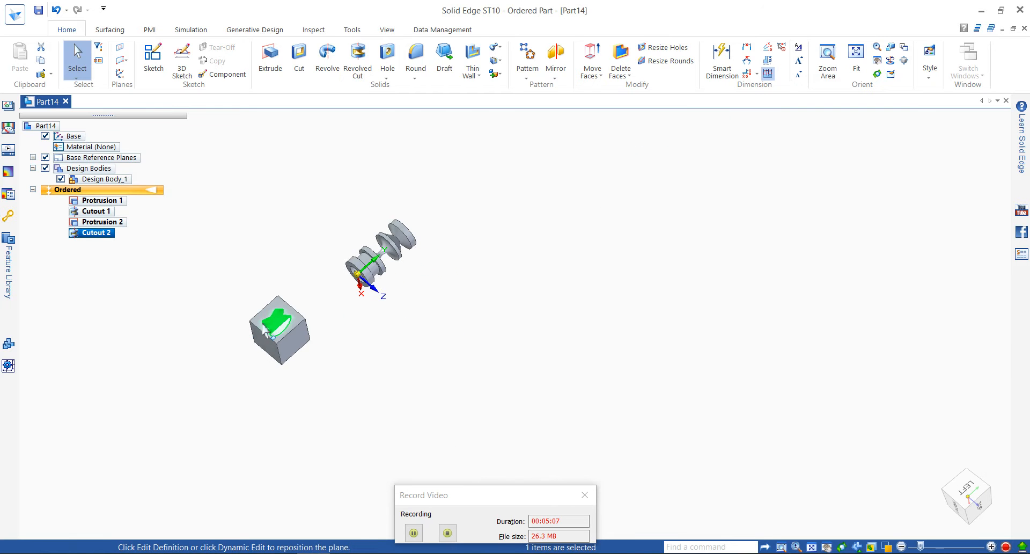
left_click(244, 323)
scroll(389, 250, "up", 2)
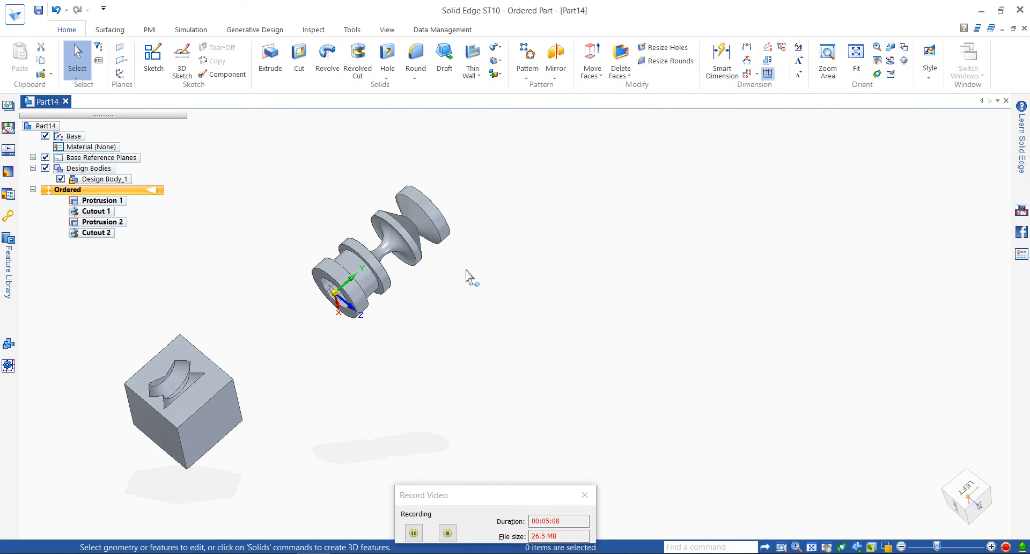
left_click(356, 275)
left_click(516, 328)
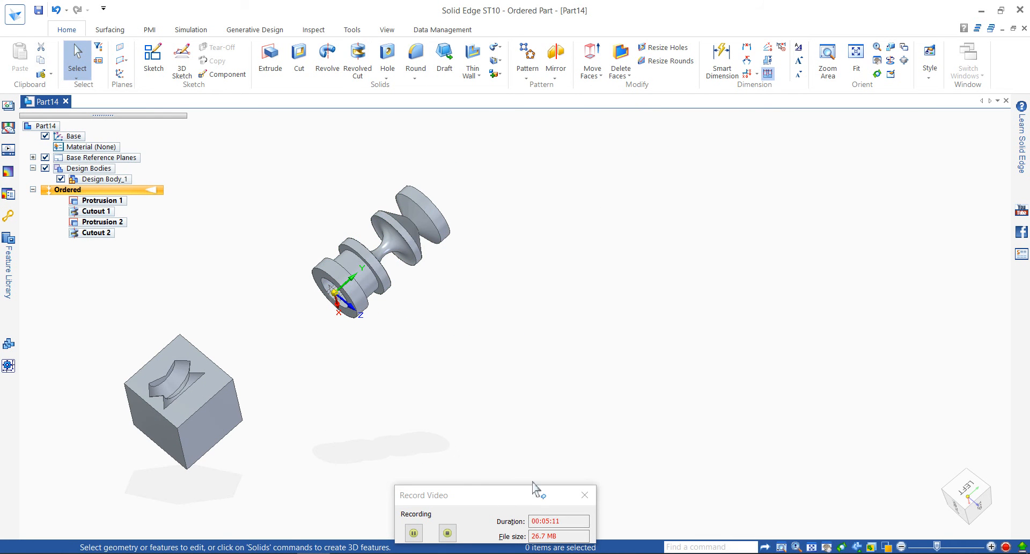